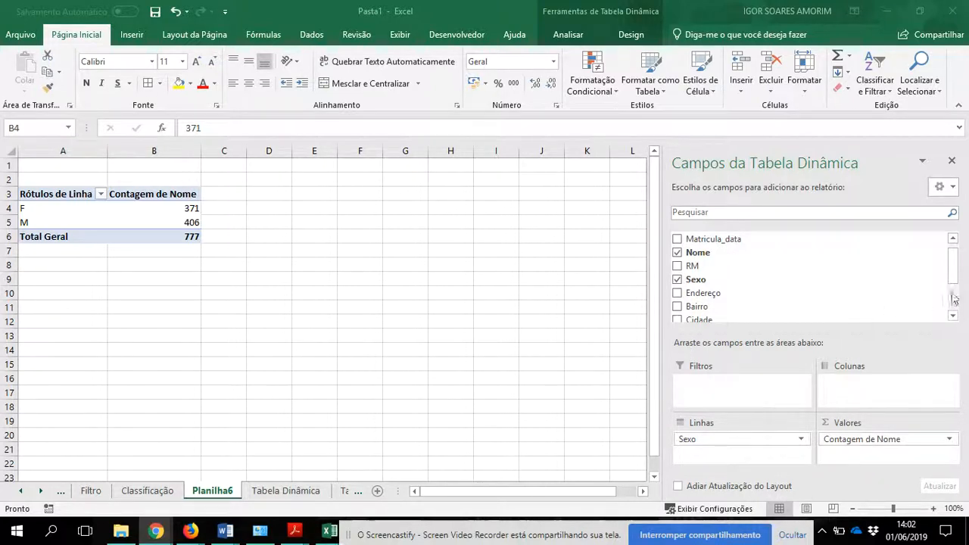
Replace the Nome field in the pivot table's values area with the RM field
click(881, 438)
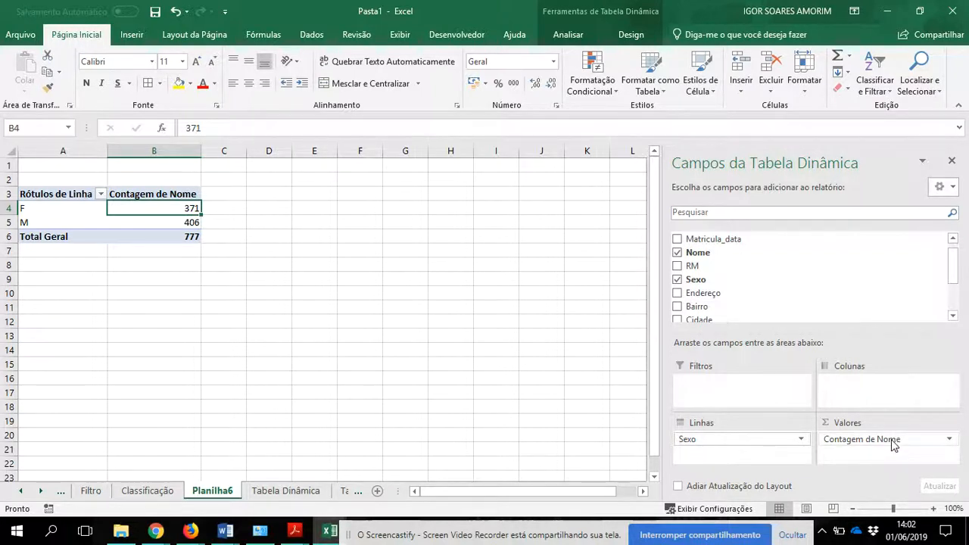
drag(893, 444, 836, 304)
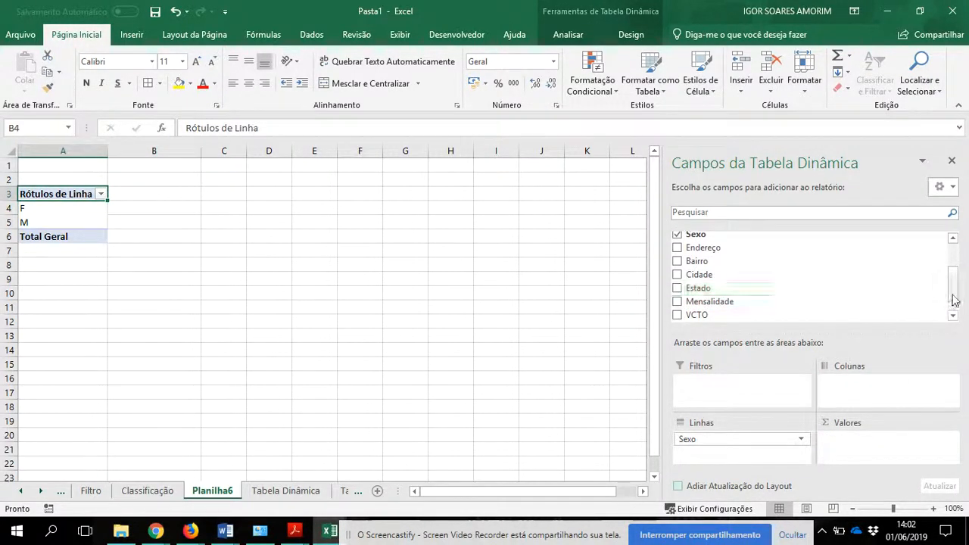
drag(954, 301, 953, 270)
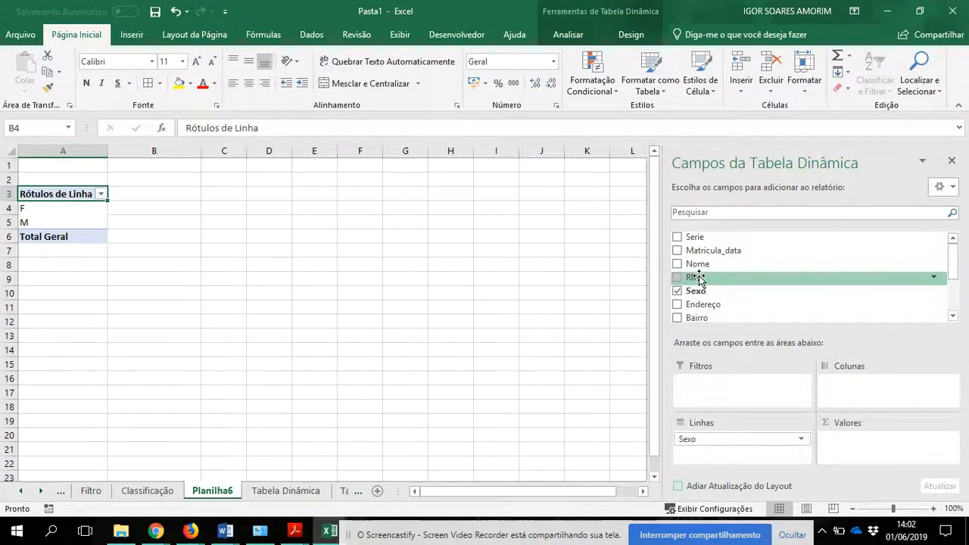
drag(697, 278, 856, 443)
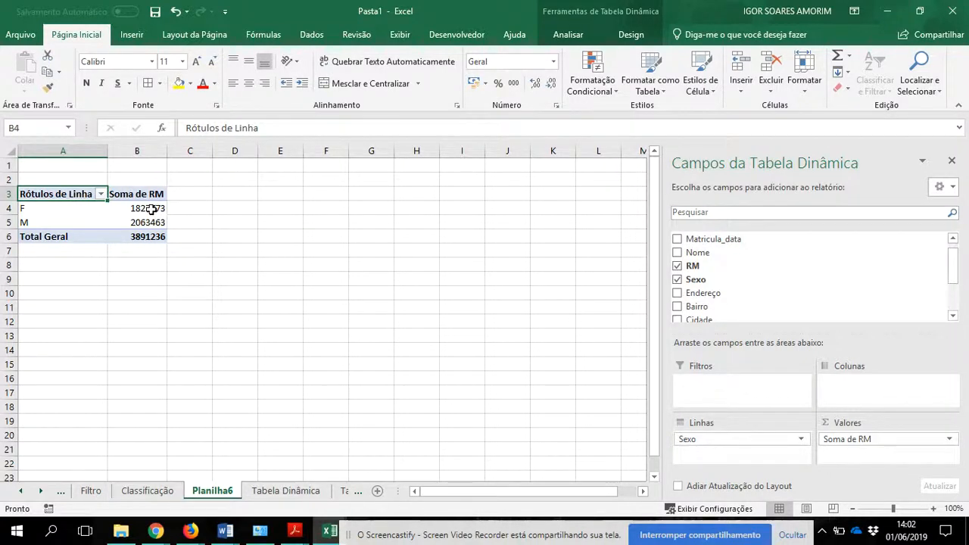
Compare the RM sums for F and M with the individual RM numbers on the Tabela Dinâmica sheet, then return to Planilha6
click(152, 210)
click(152, 221)
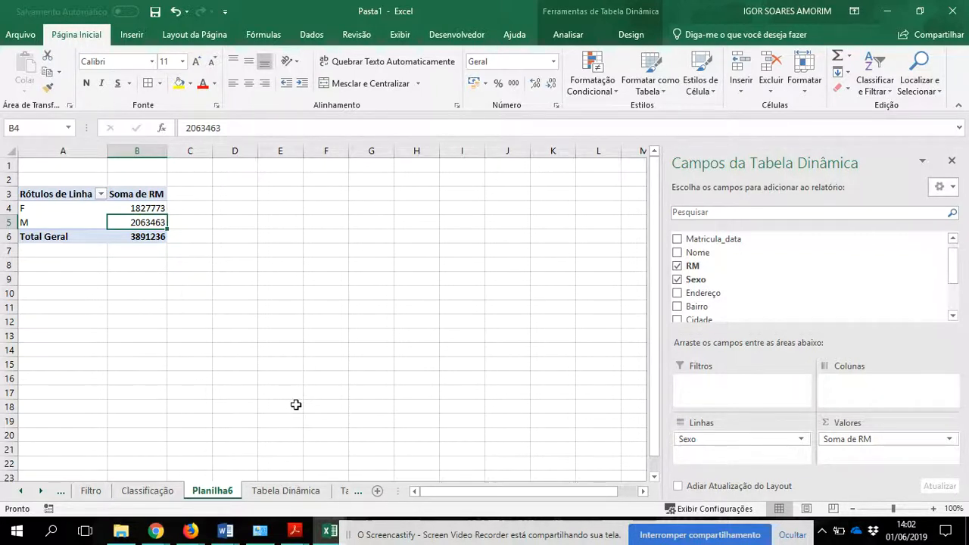
click(311, 490)
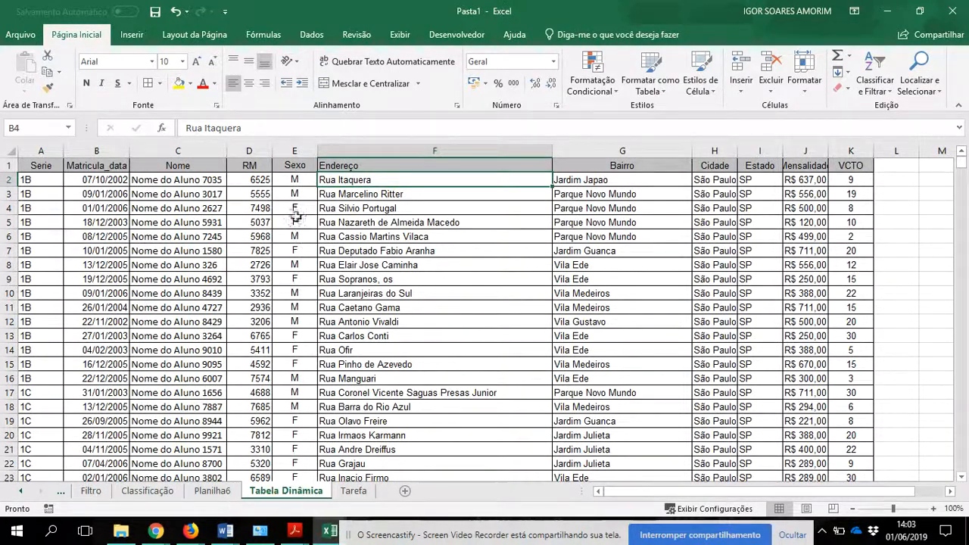
click(260, 177)
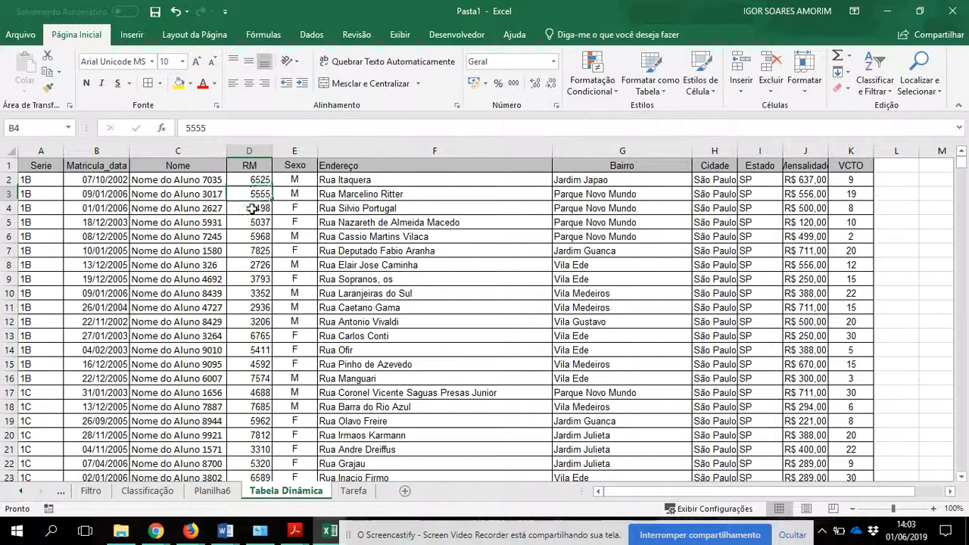
click(252, 212)
click(251, 248)
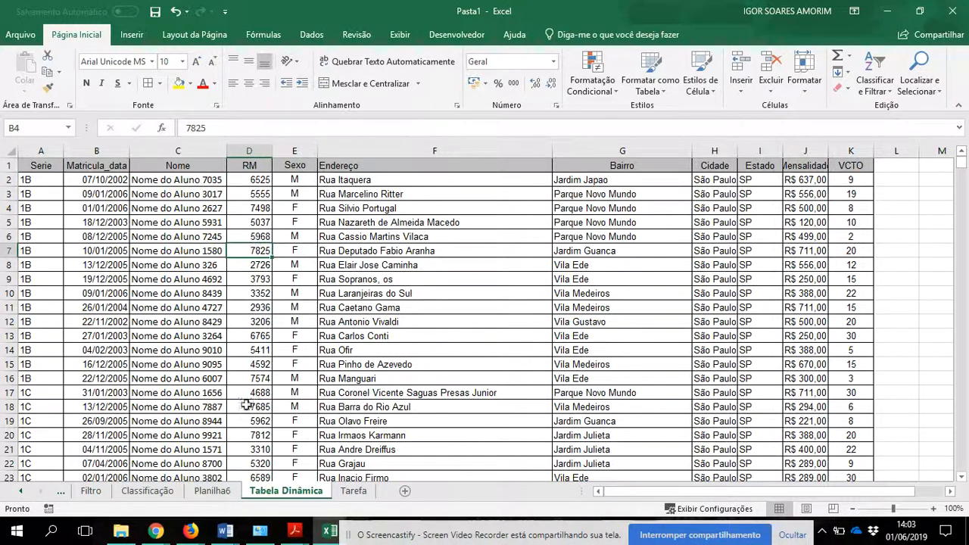
click(218, 493)
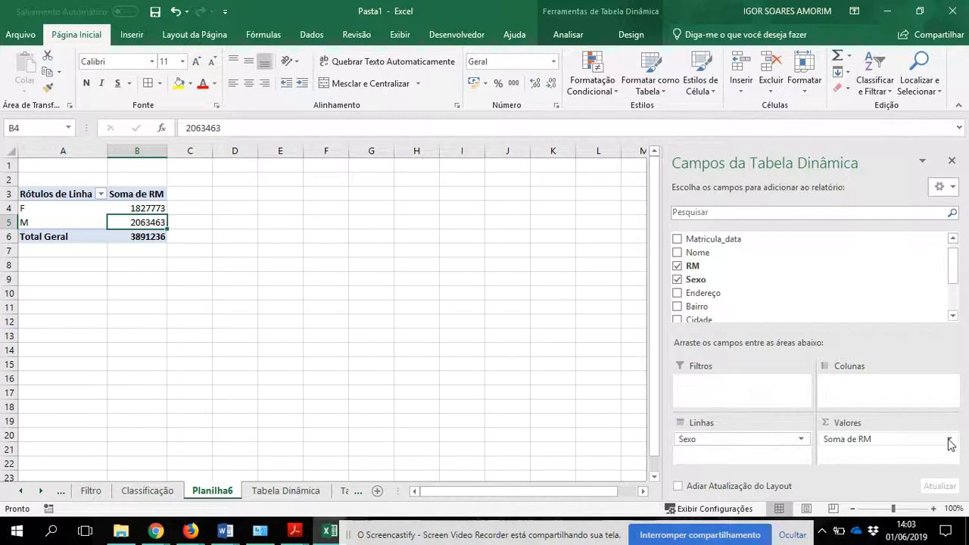
click(303, 491)
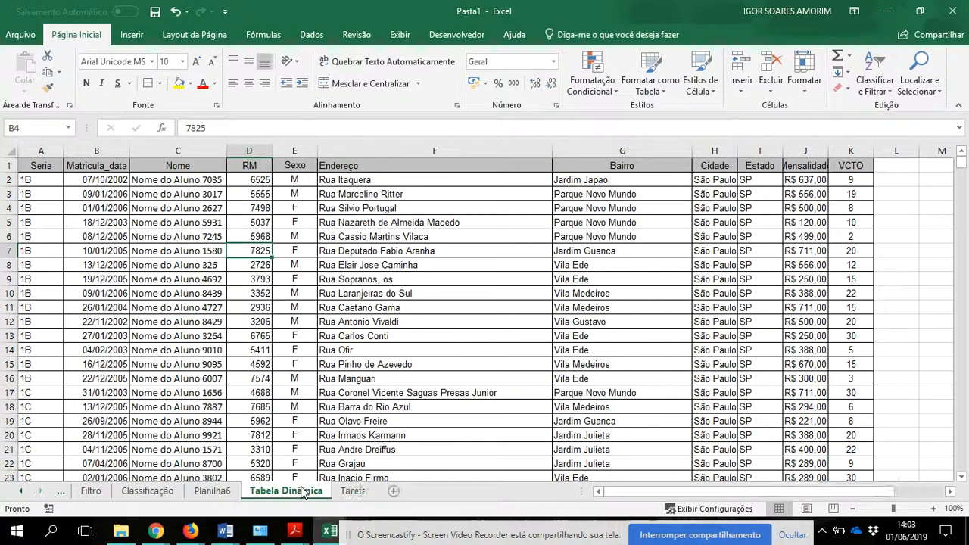
click(255, 179)
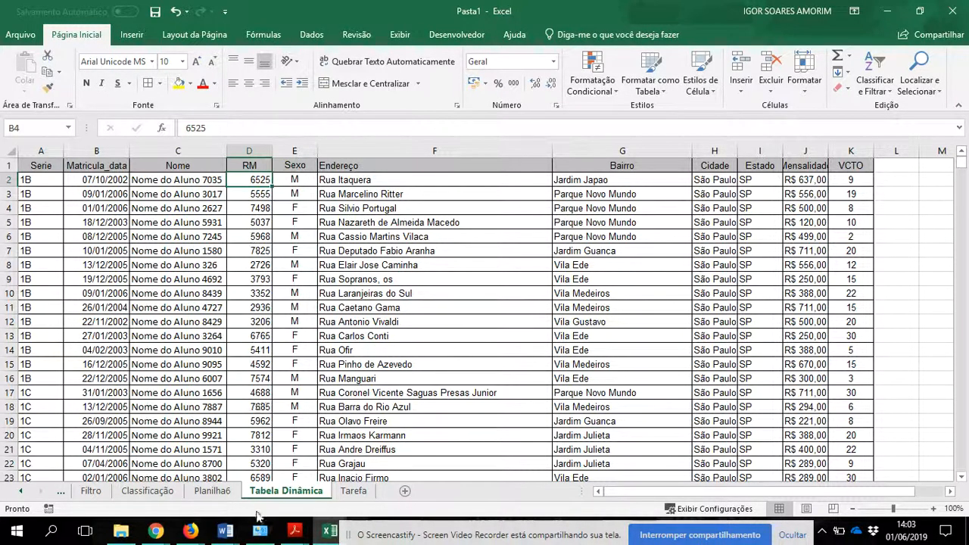
click(212, 490)
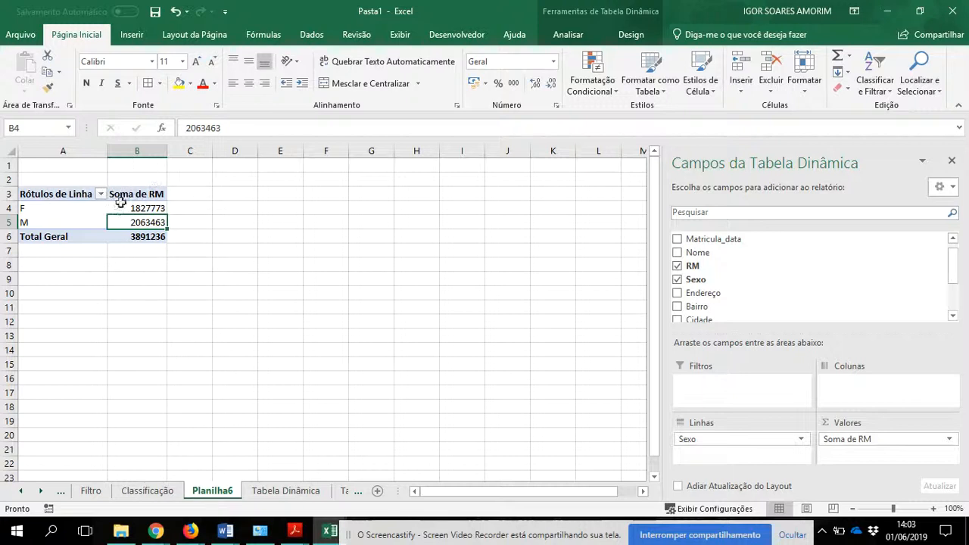
mouse_move(130, 211)
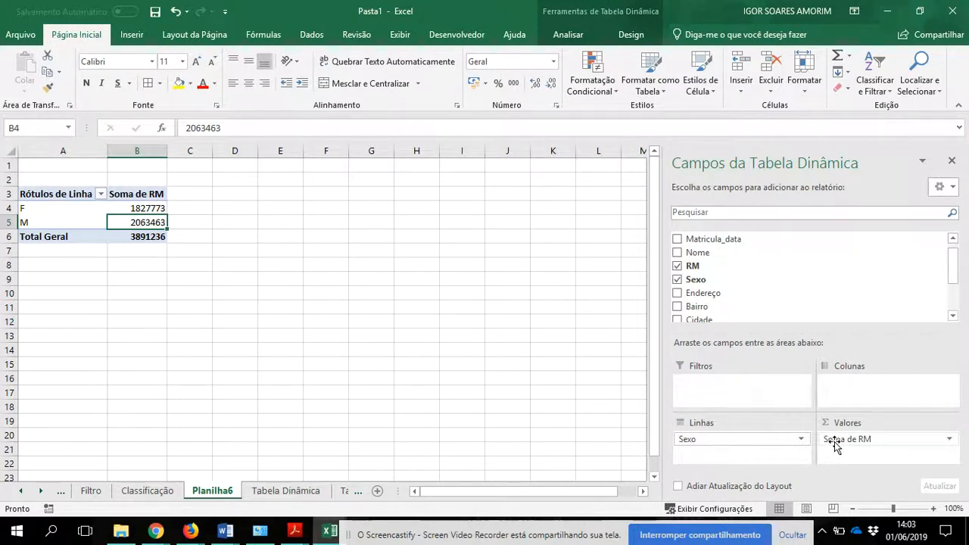
Change the RM value field's calculation type to Contagem
click(949, 440)
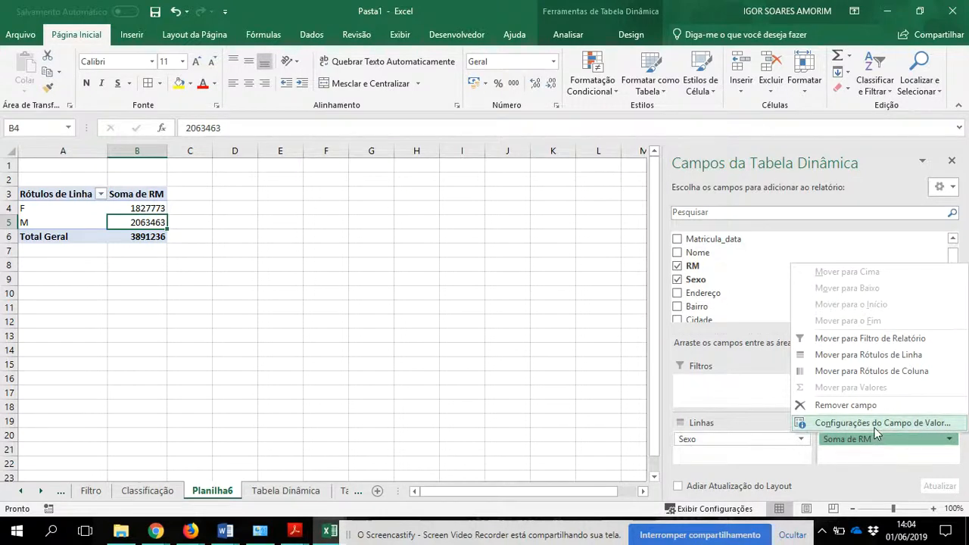
click(953, 440)
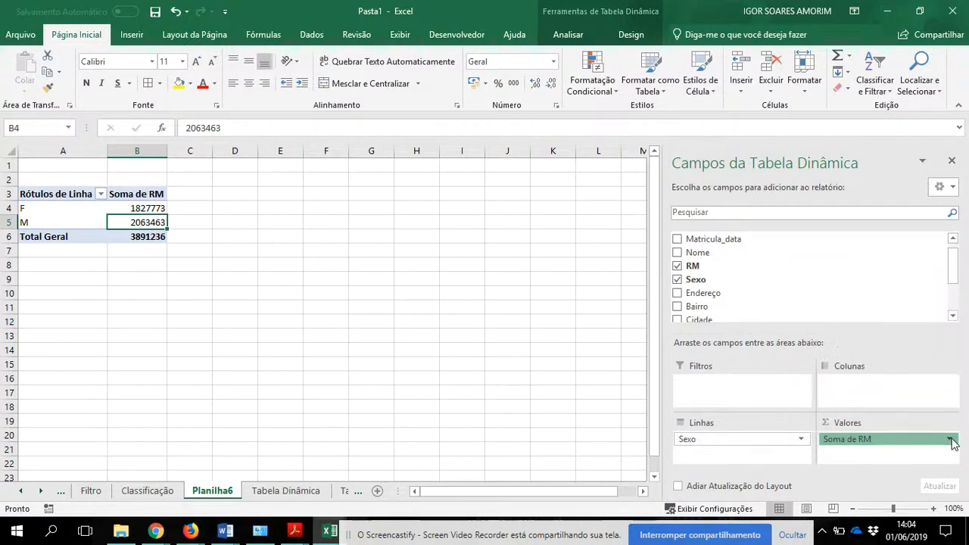
click(950, 440)
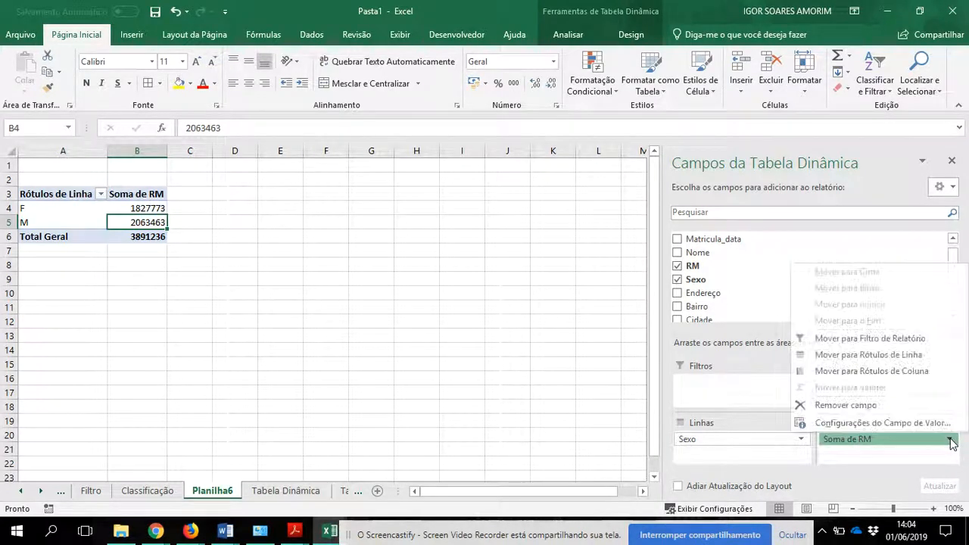
click(914, 424)
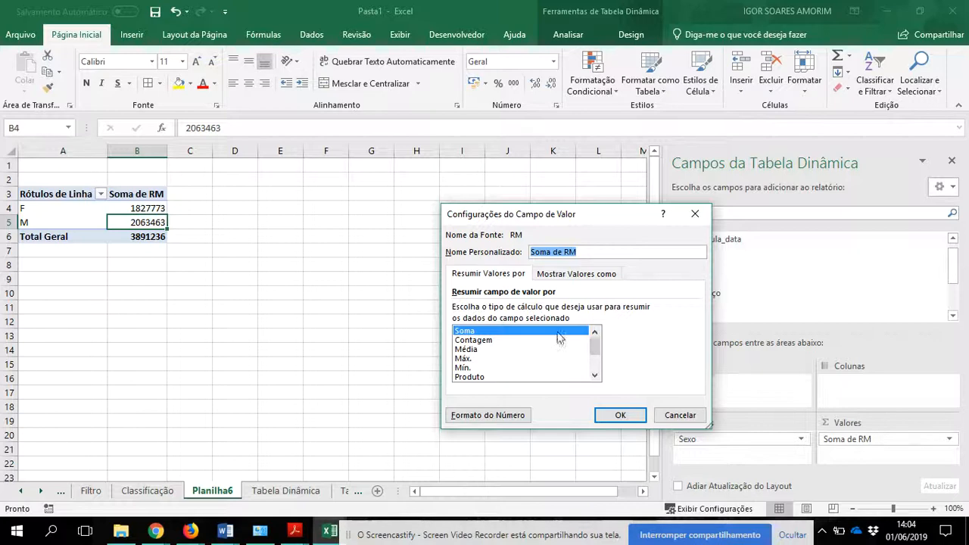
click(488, 340)
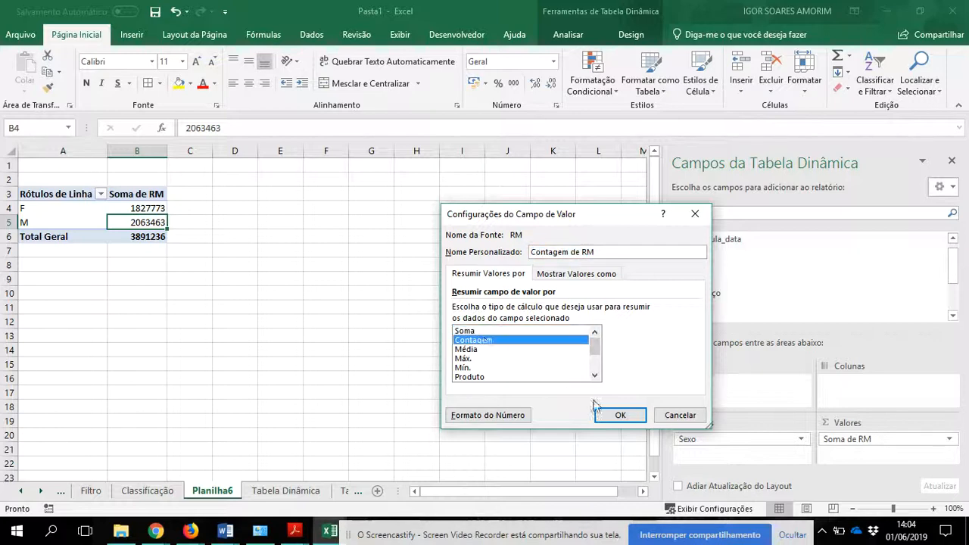
click(640, 415)
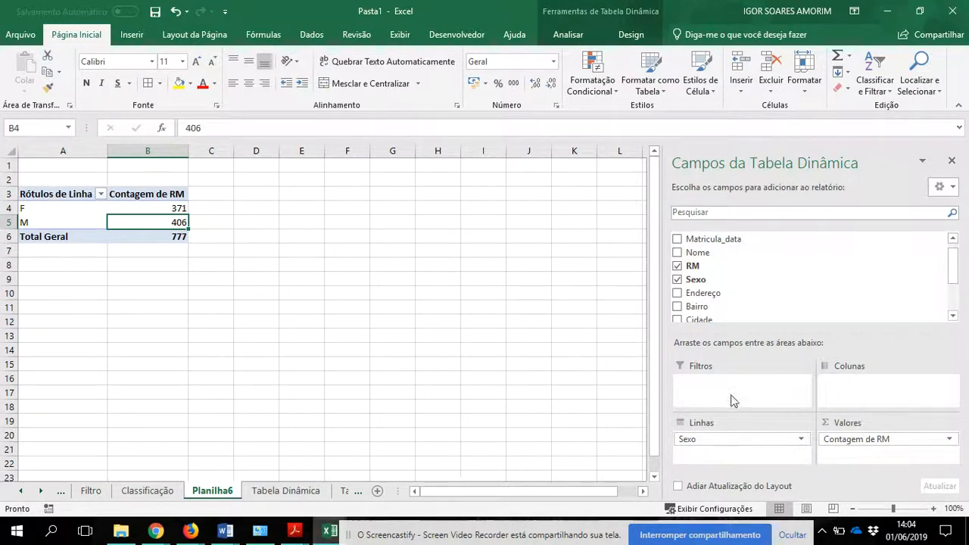
Add the Cidade field to the pivot table's columns area
click(952, 316)
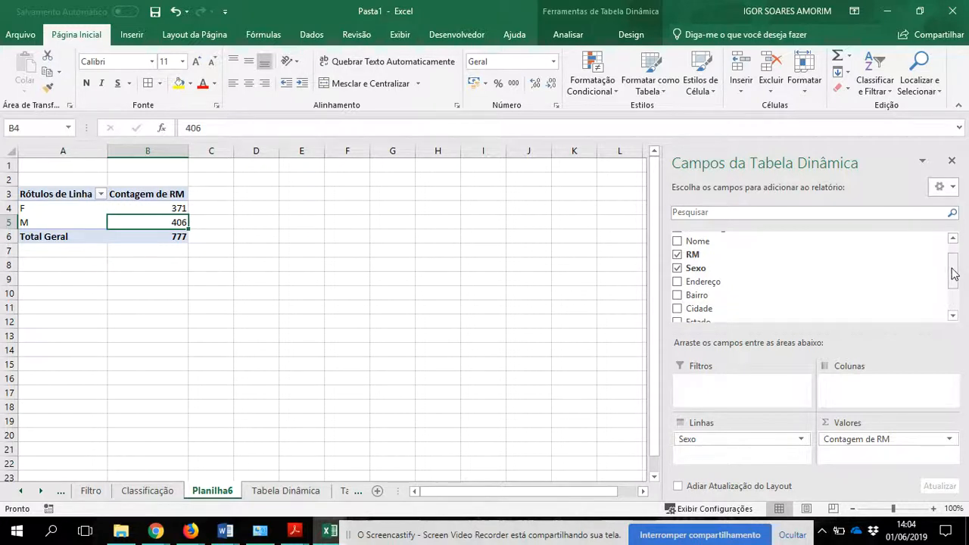
mouse_move(952, 274)
mouse_down()
mouse_move(951, 255)
mouse_move(952, 279)
mouse_up()
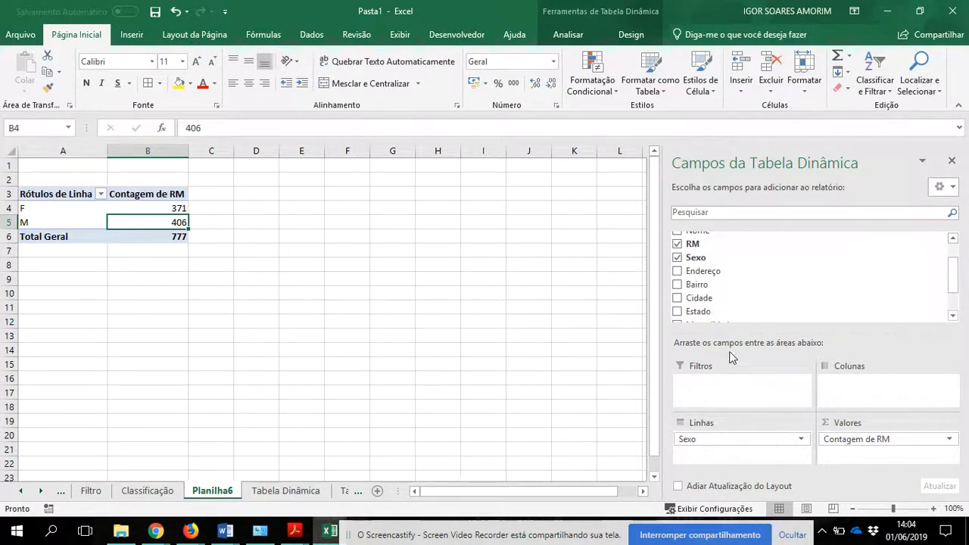
drag(693, 297, 848, 399)
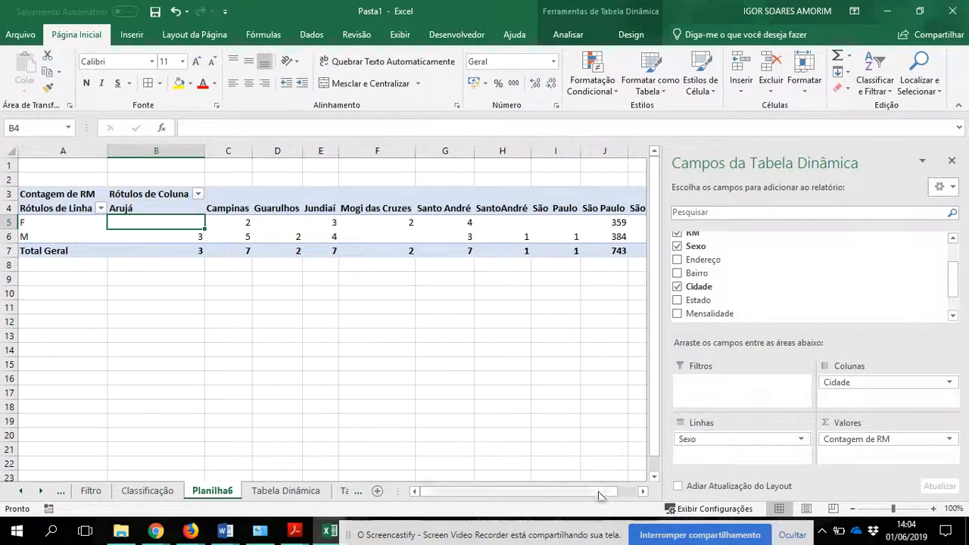
Examine the RM counts by city, checking the F and M rows for Campinas and Arujá
drag(601, 492, 626, 496)
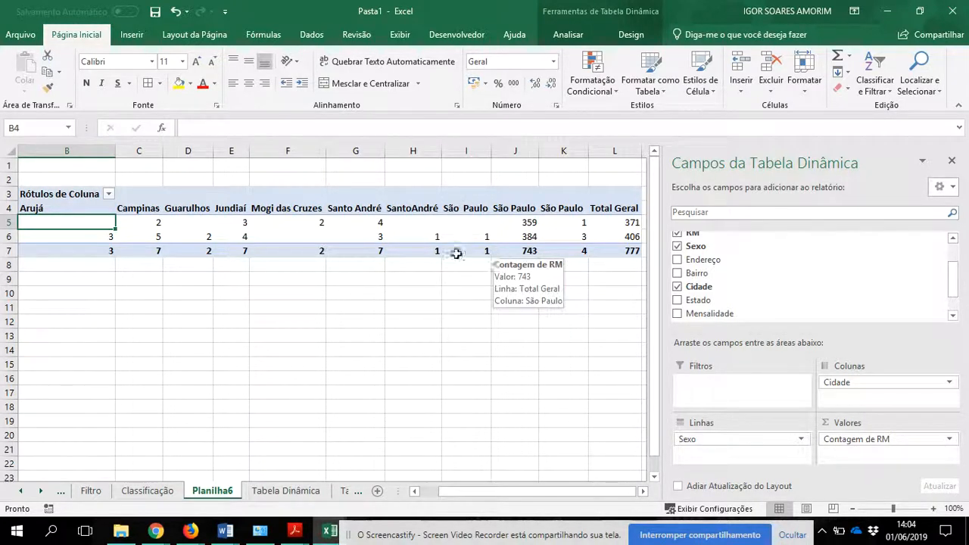
click(151, 212)
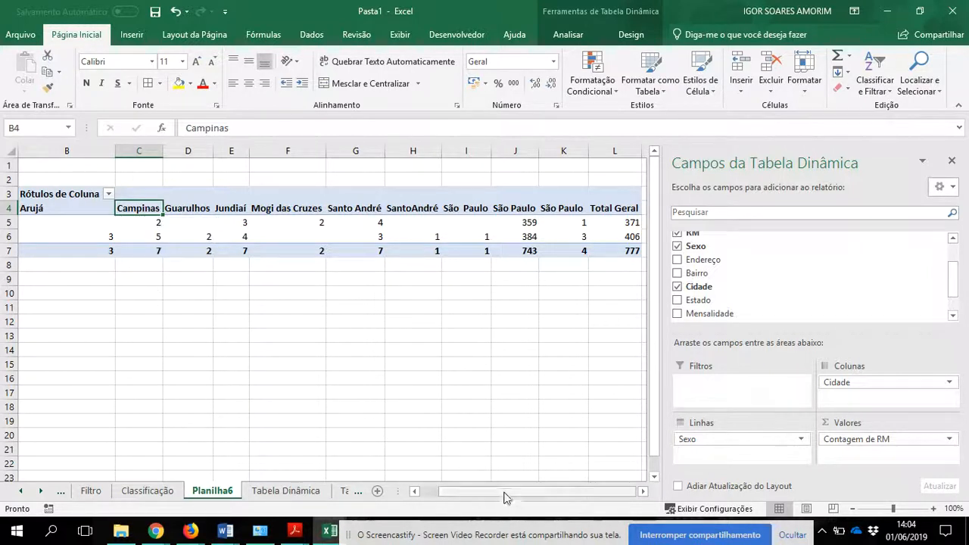
drag(507, 491, 488, 491)
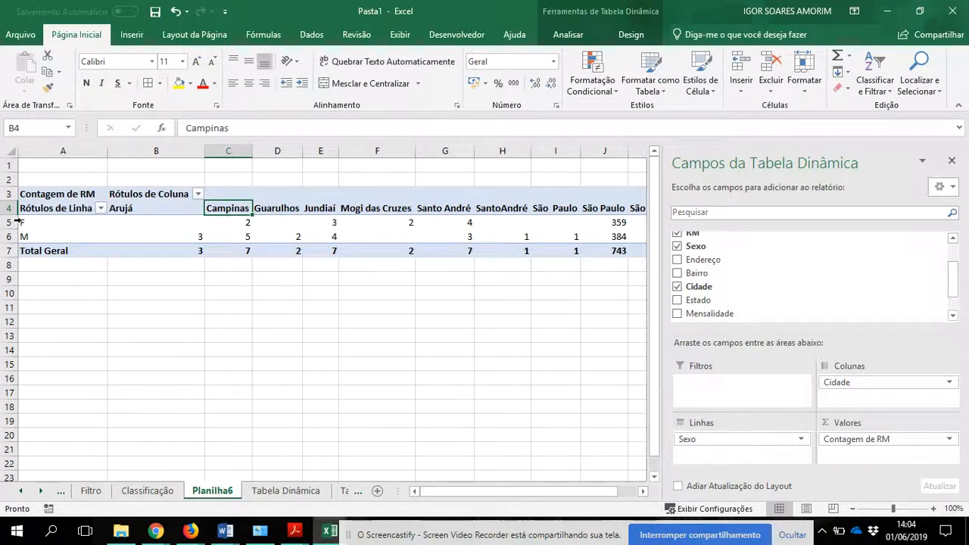
click(241, 220)
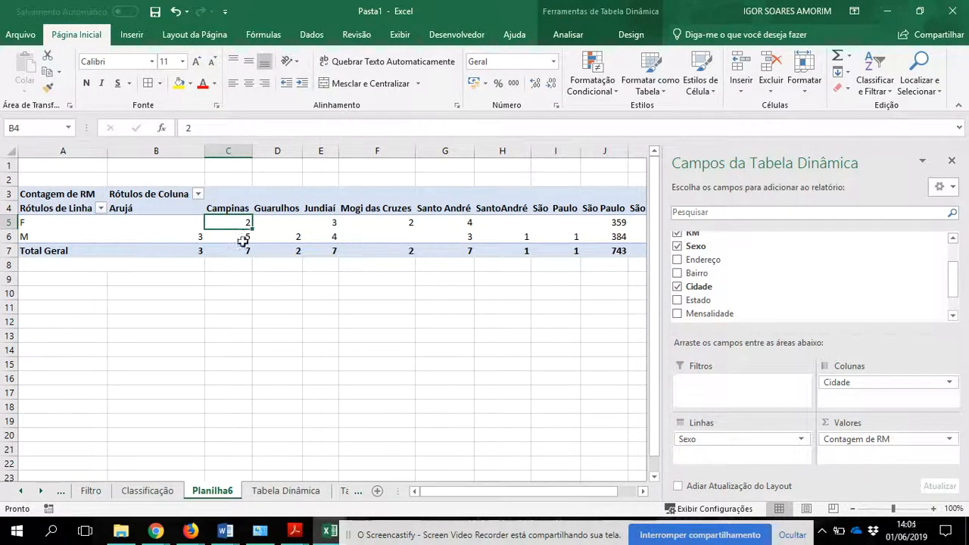
mouse_move(244, 238)
click(242, 237)
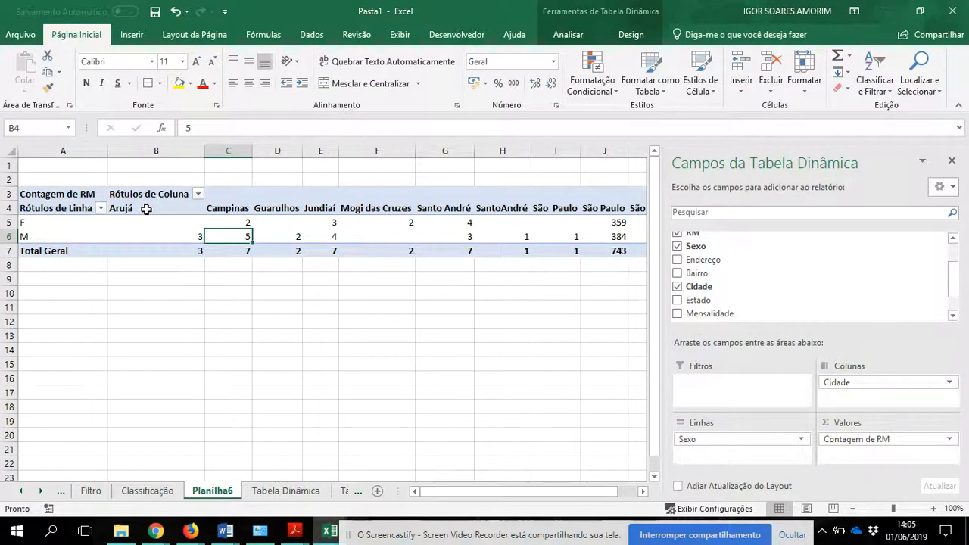
click(149, 221)
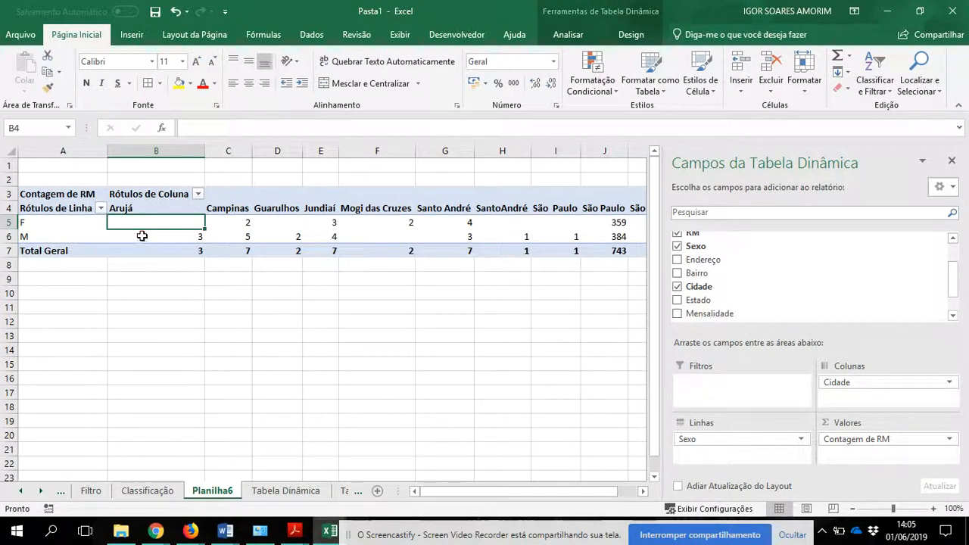
click(142, 236)
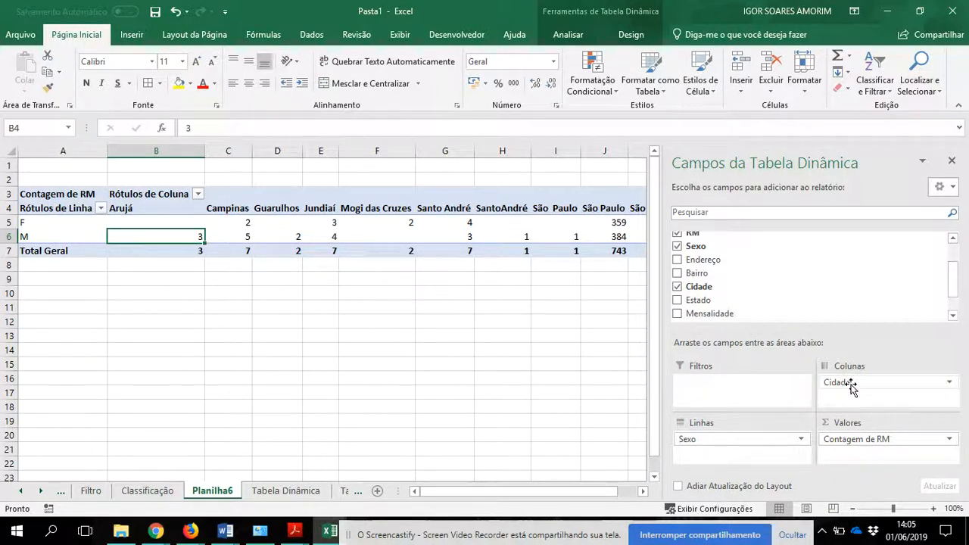
Remove the Cidade field from the pivot table's columns and add Serie as a report filter
drag(833, 384, 789, 302)
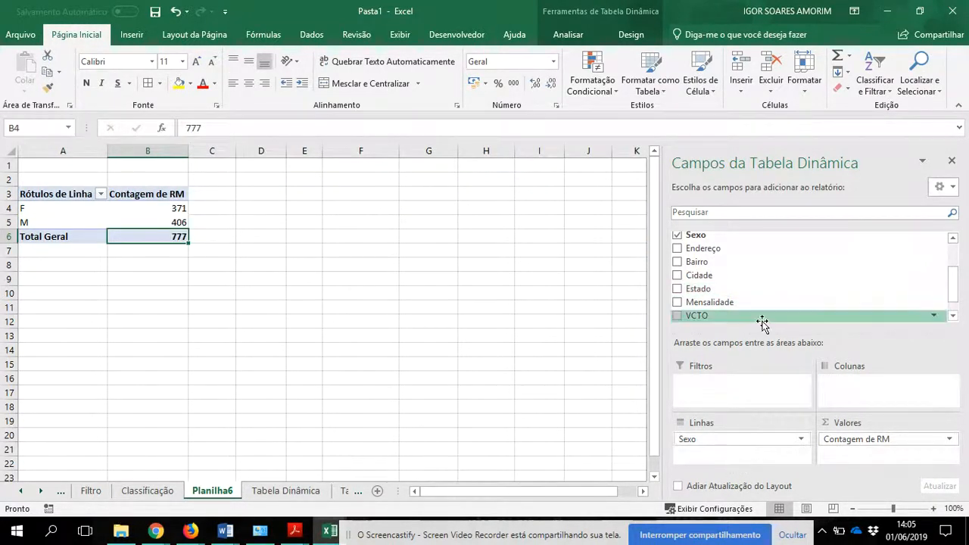
drag(952, 304, 954, 256)
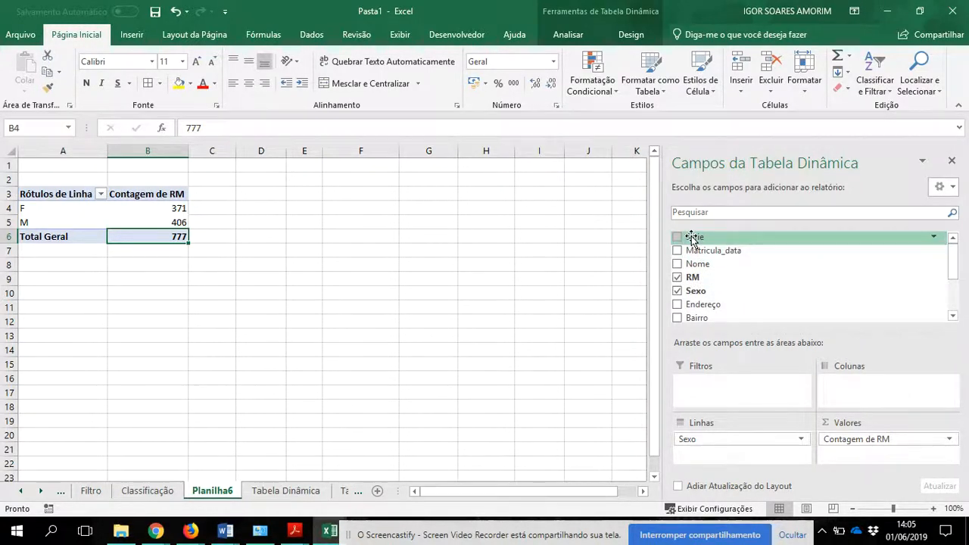
drag(693, 239, 702, 387)
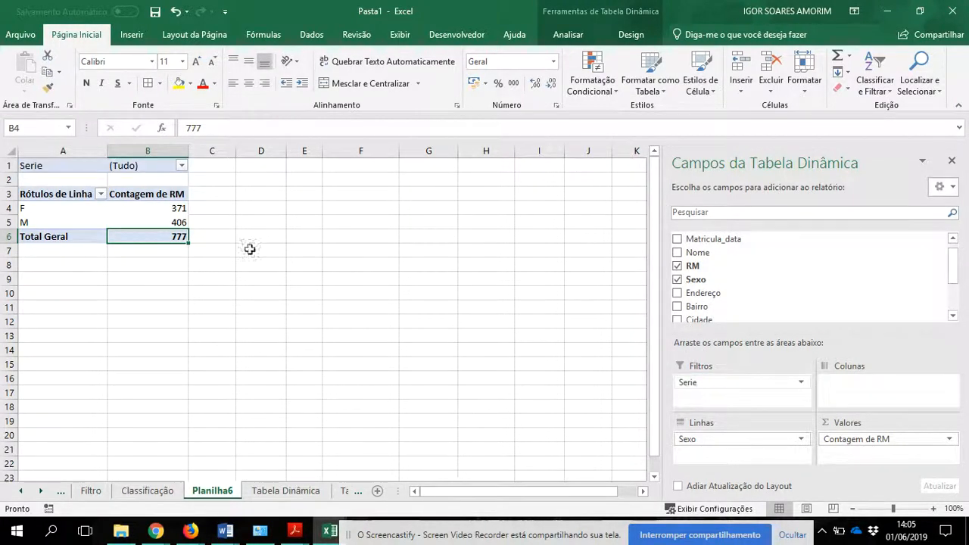
Filter the pivot table's Serie report filter to only 1º MÉDIO, 2º MÉDIO and 3º MÉDIO, allowing multiple items
click(183, 166)
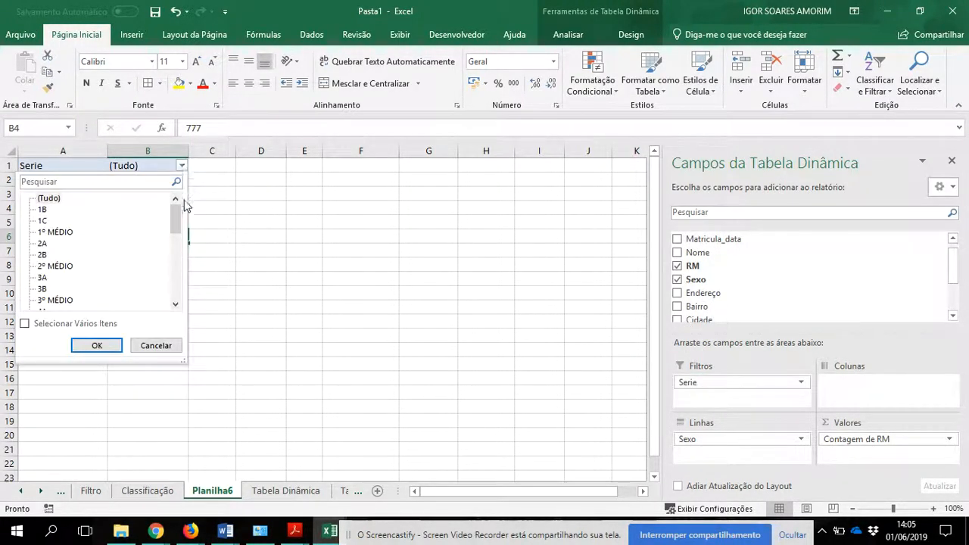
mouse_move(178, 216)
mouse_down()
mouse_move(177, 296)
mouse_move(173, 204)
mouse_up()
click(24, 324)
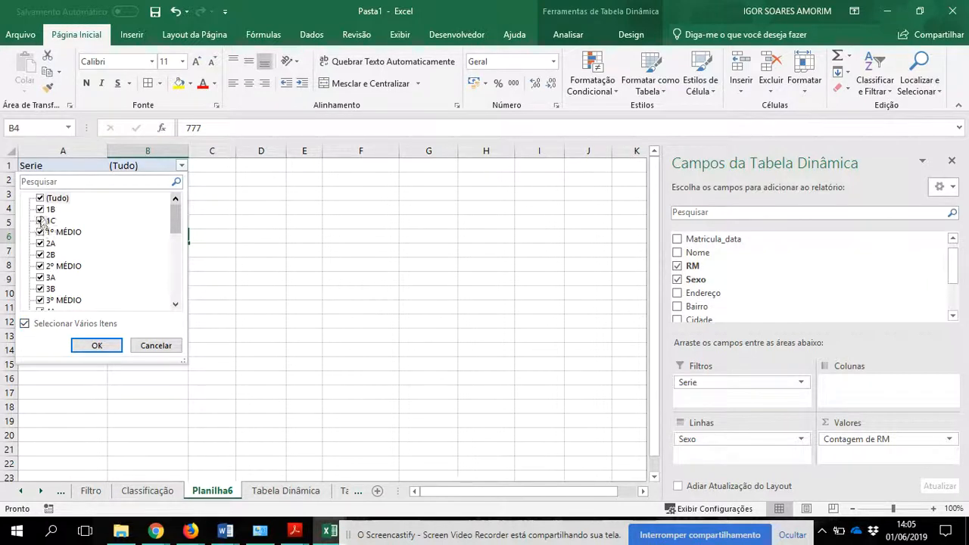
click(39, 197)
click(40, 232)
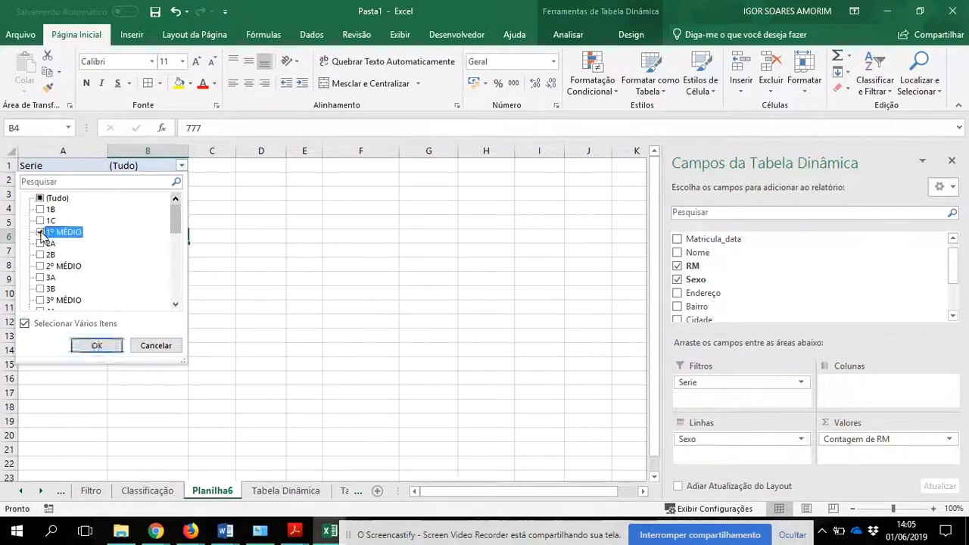
click(40, 266)
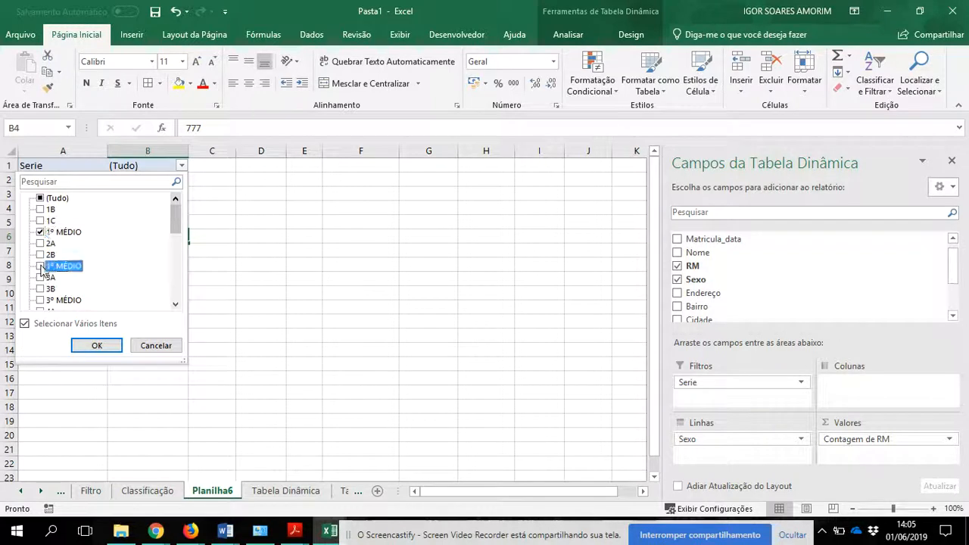
click(40, 299)
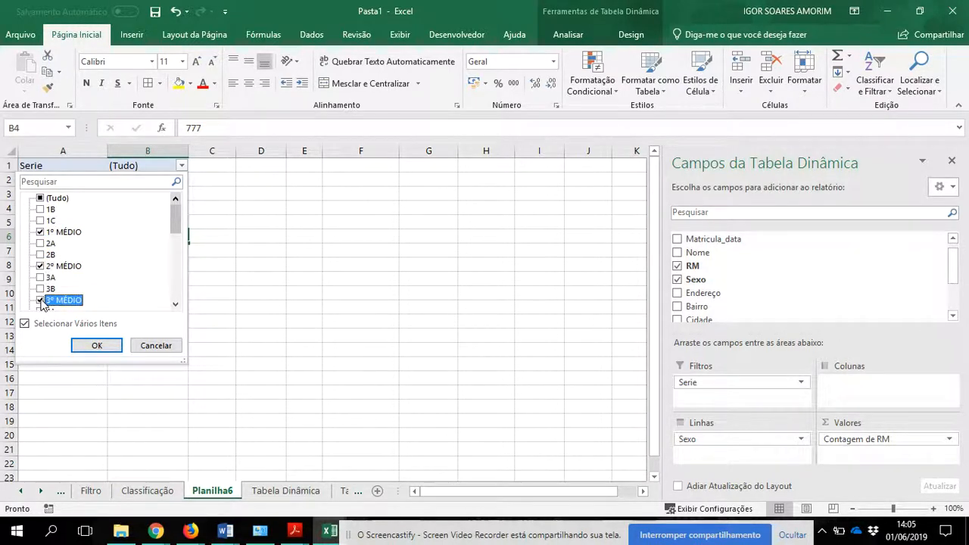
click(97, 345)
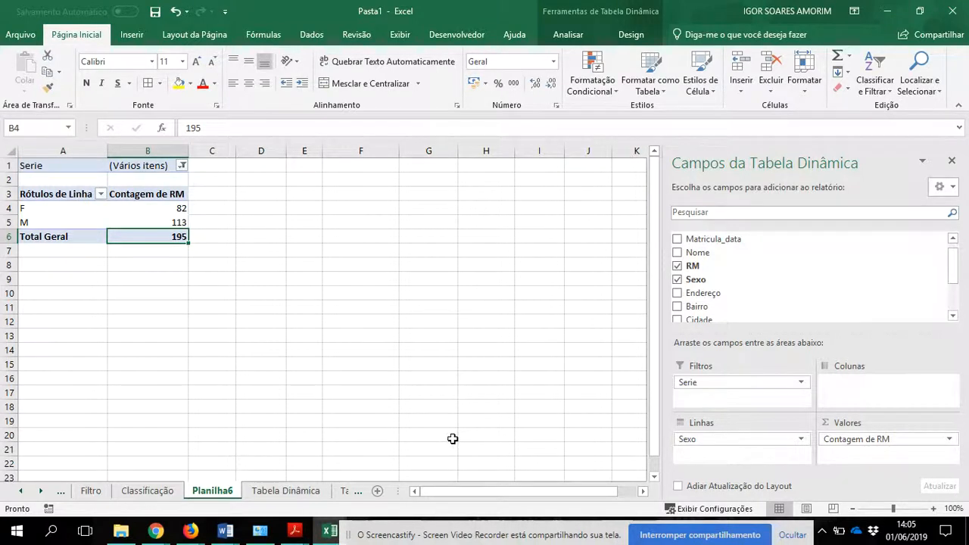
Remove Serie from the pivot table's report filters and add it back as a report filter
drag(731, 385, 744, 275)
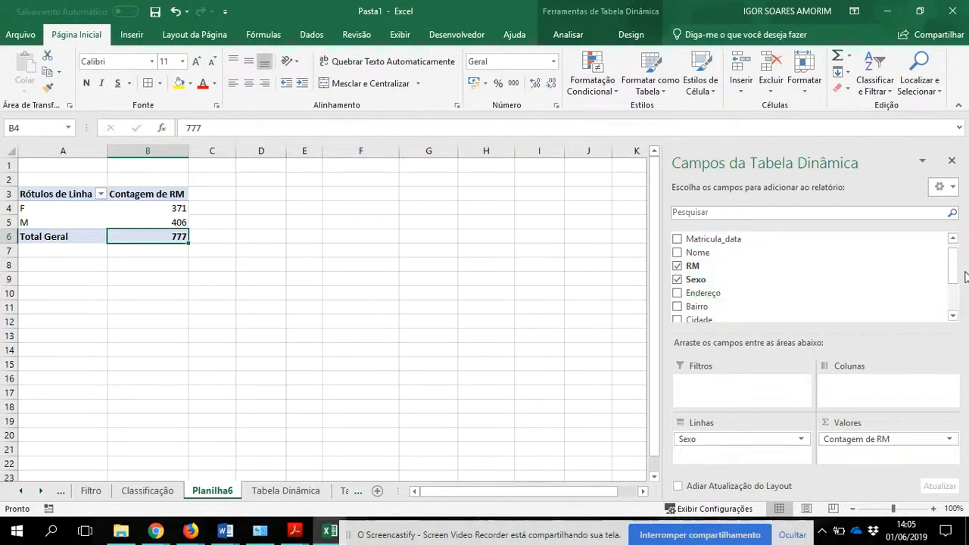
drag(952, 270, 952, 250)
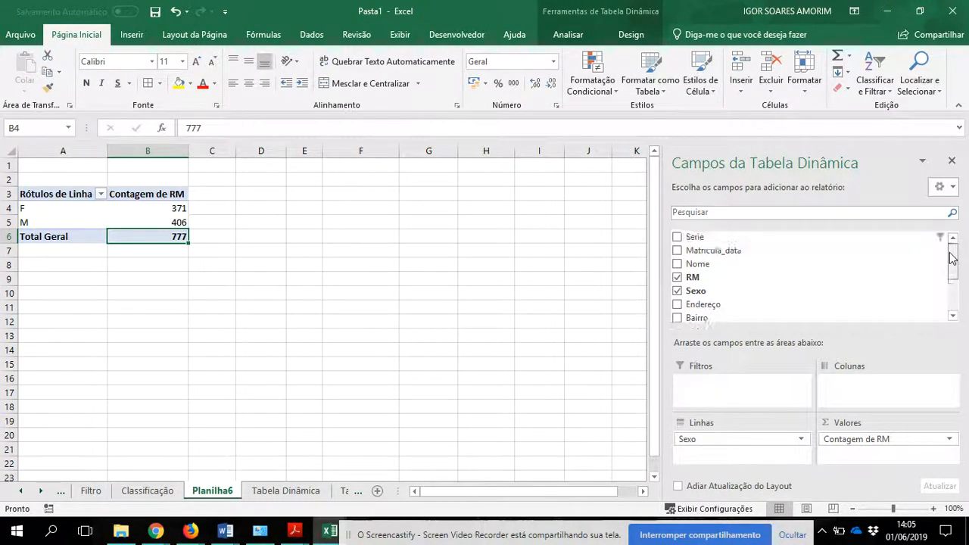
drag(740, 242, 718, 401)
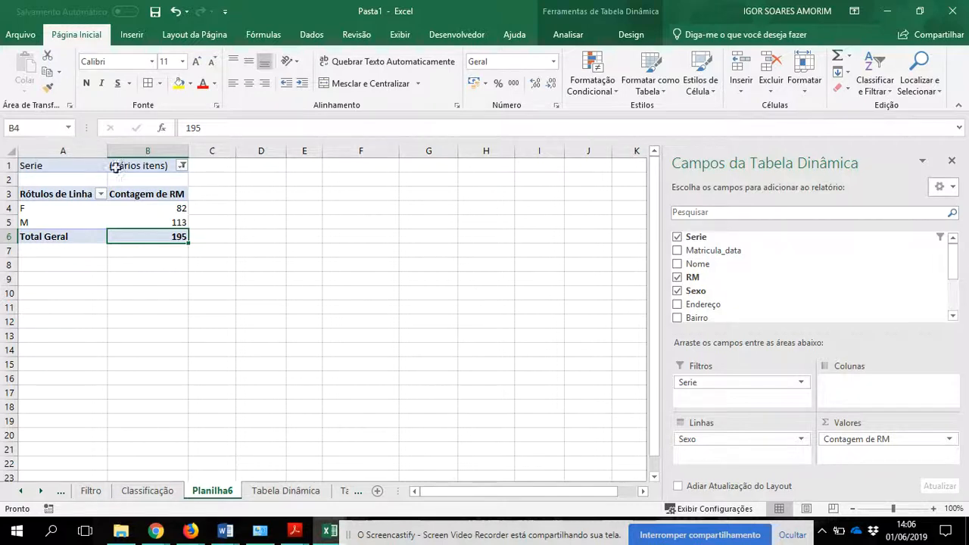
Reset the Serie report filter to include all items (Tudo)
click(181, 165)
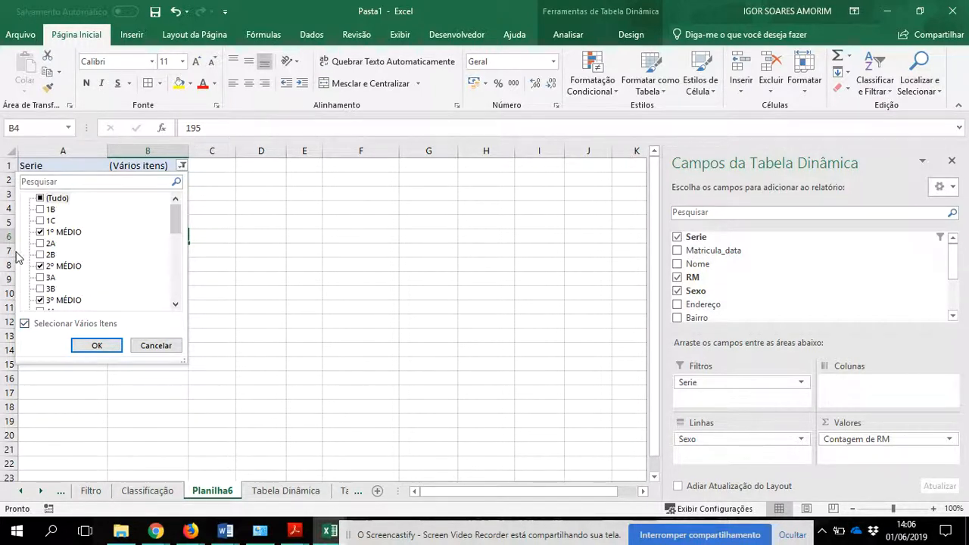
click(42, 199)
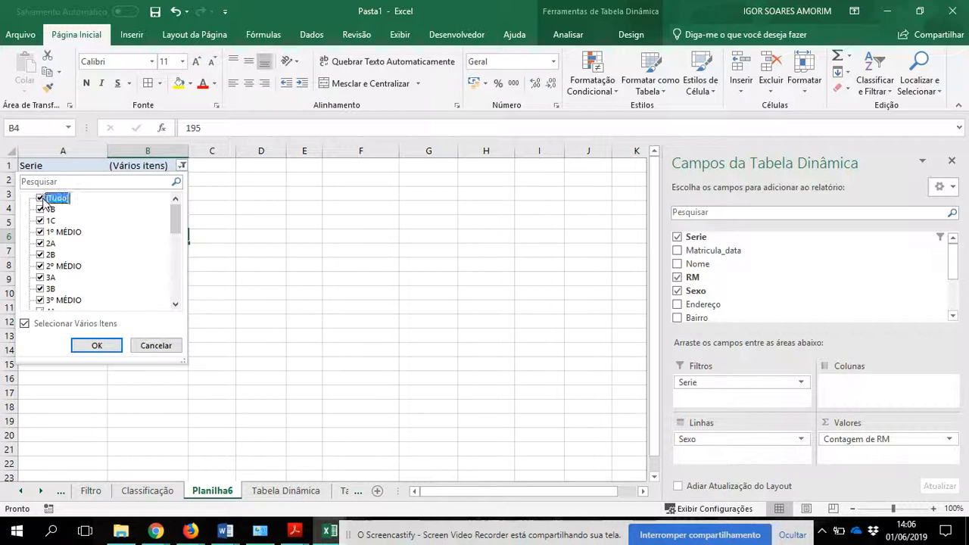
click(98, 344)
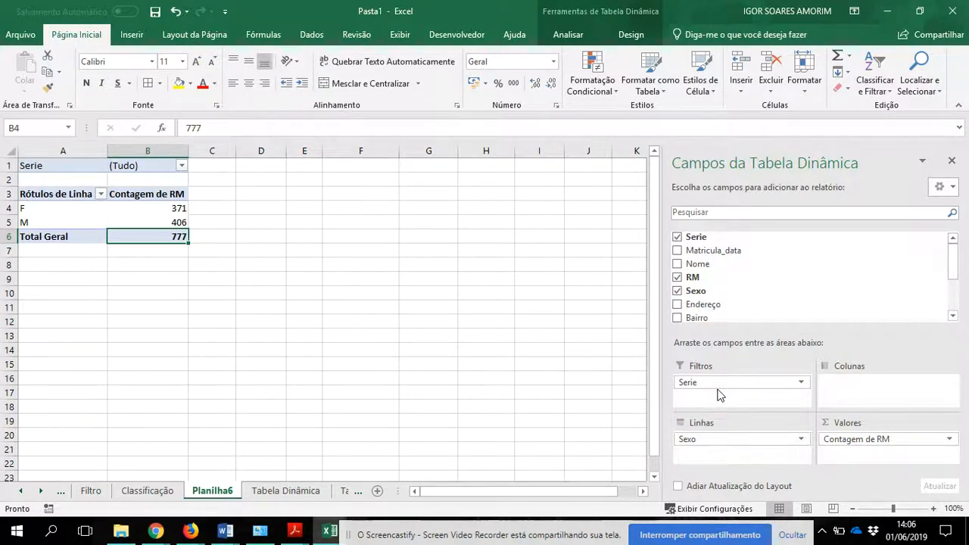
Replace the RM count in the pivot table's values with the sum of Mensalidade and check the F and M amounts
drag(954, 253, 957, 288)
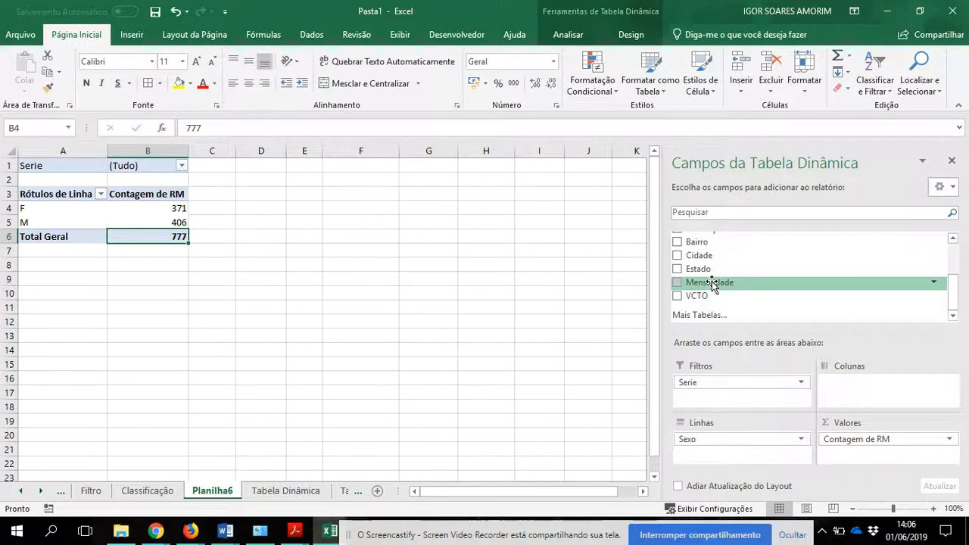
drag(711, 284, 876, 480)
drag(709, 281, 810, 293)
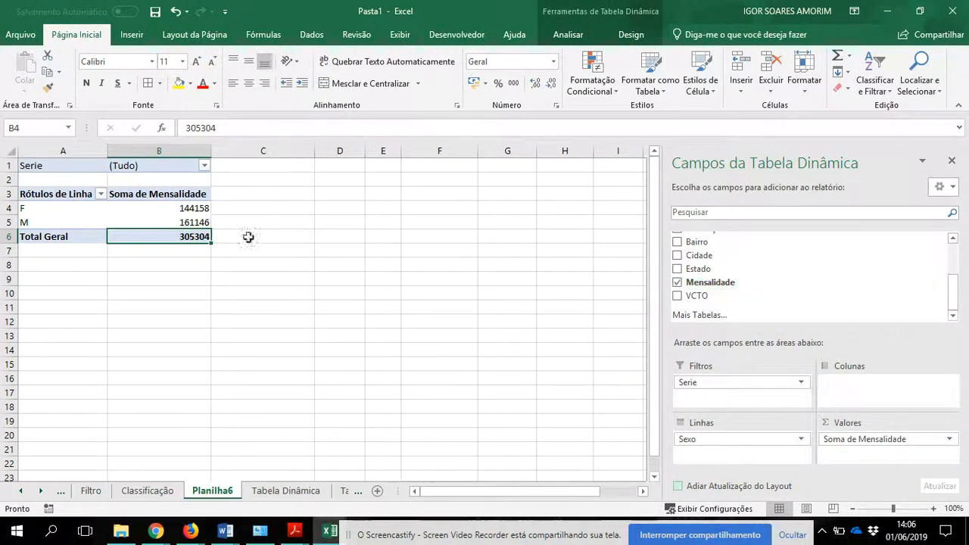
mouse_move(199, 208)
click(69, 209)
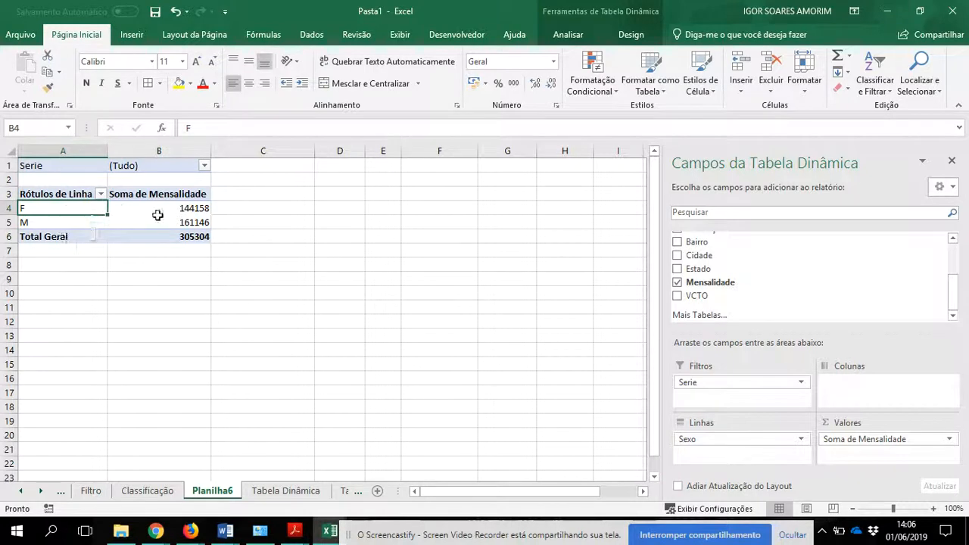
mouse_move(182, 213)
mouse_move(196, 229)
Take Serie out of the report filters, add it again, and open its item list without changing the selection
drag(724, 385, 740, 268)
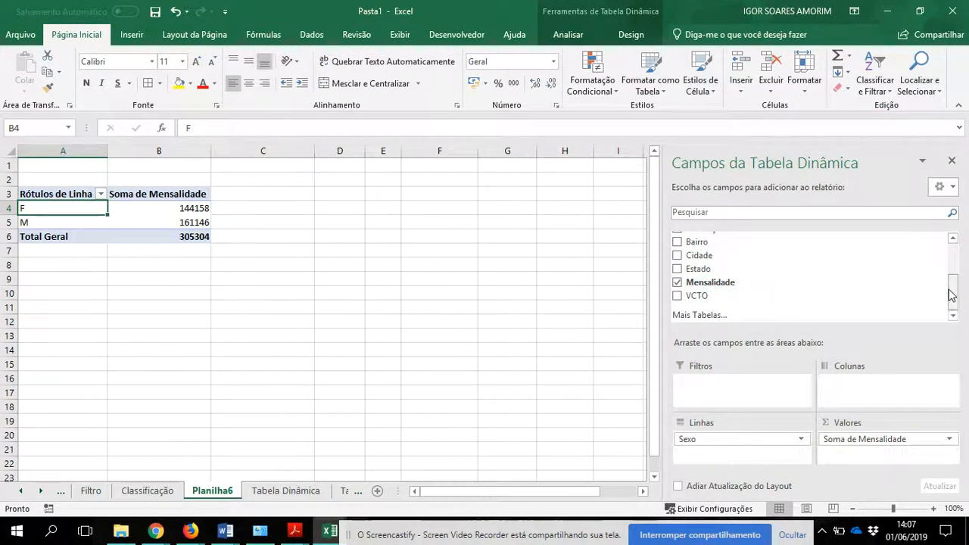
drag(951, 295, 952, 253)
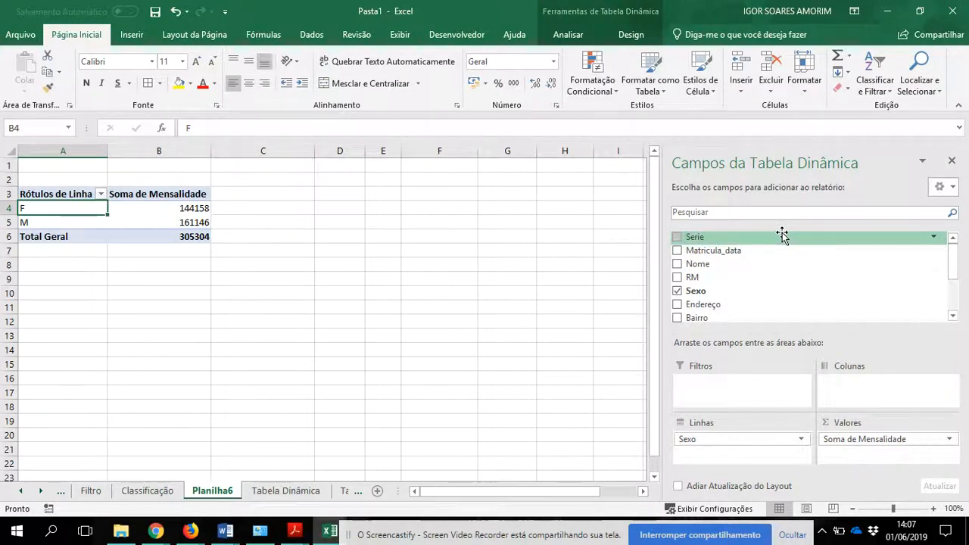
drag(782, 236, 753, 394)
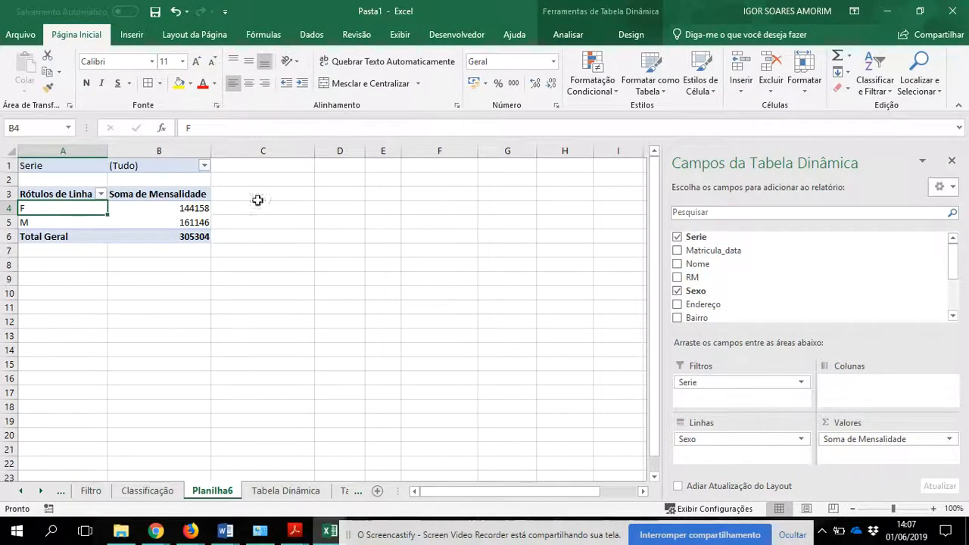
click(204, 165)
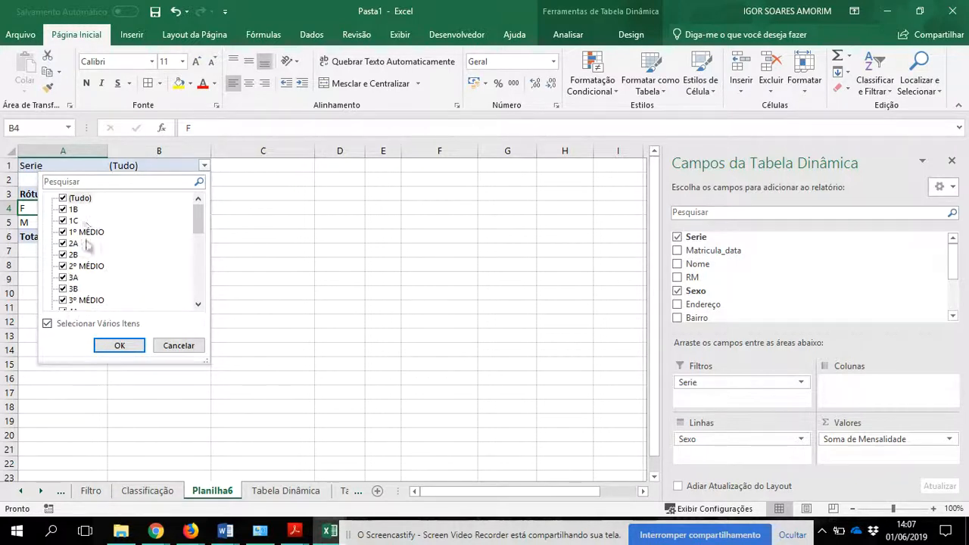
click(178, 345)
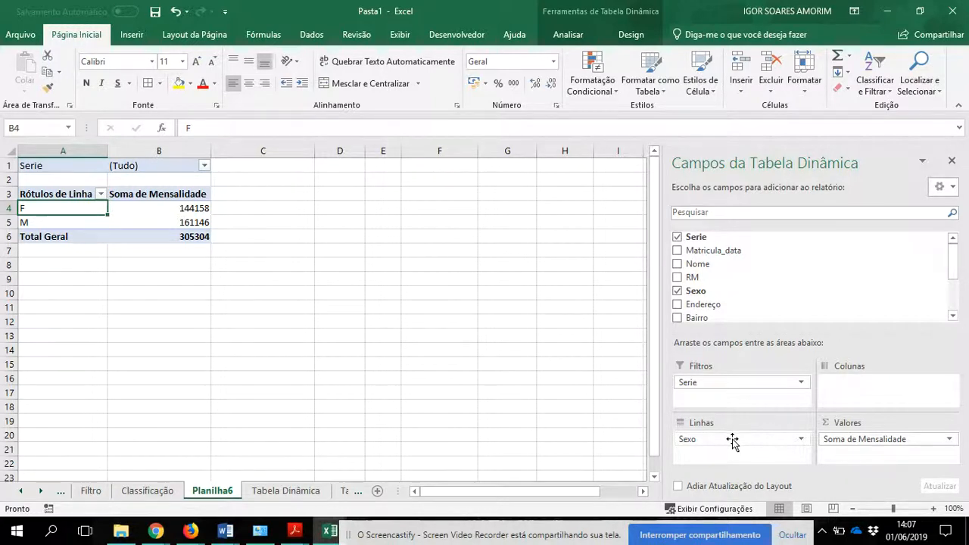
Replace Sexo with Bairro in the pivot table's rows and select the Jardim Brasil label with its Mensalidade sum
scroll(774, 288, down, 1)
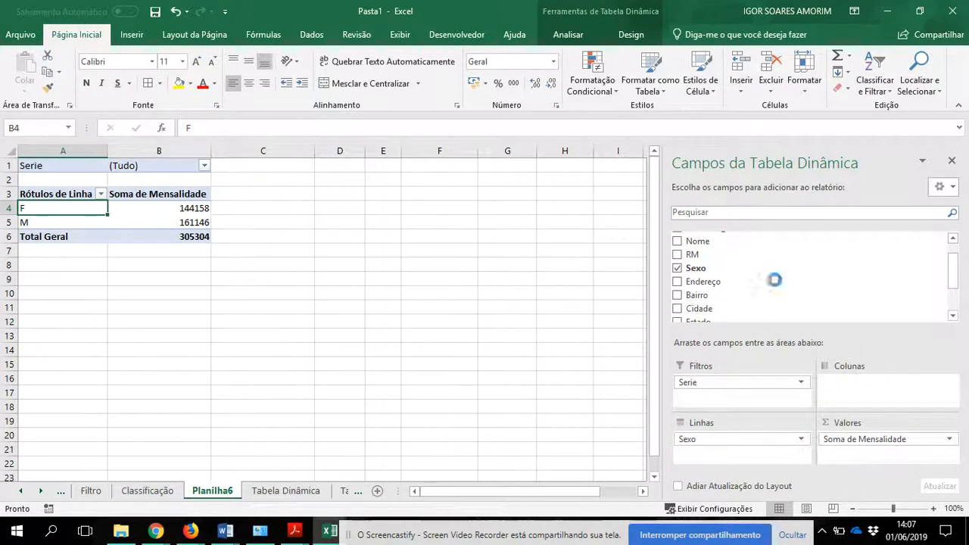
drag(955, 276, 952, 297)
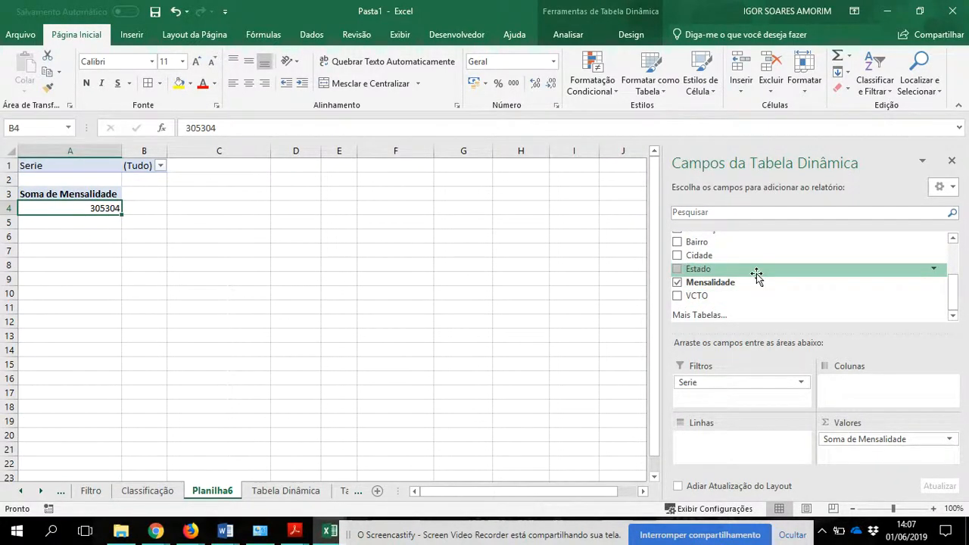
drag(953, 303, 953, 277)
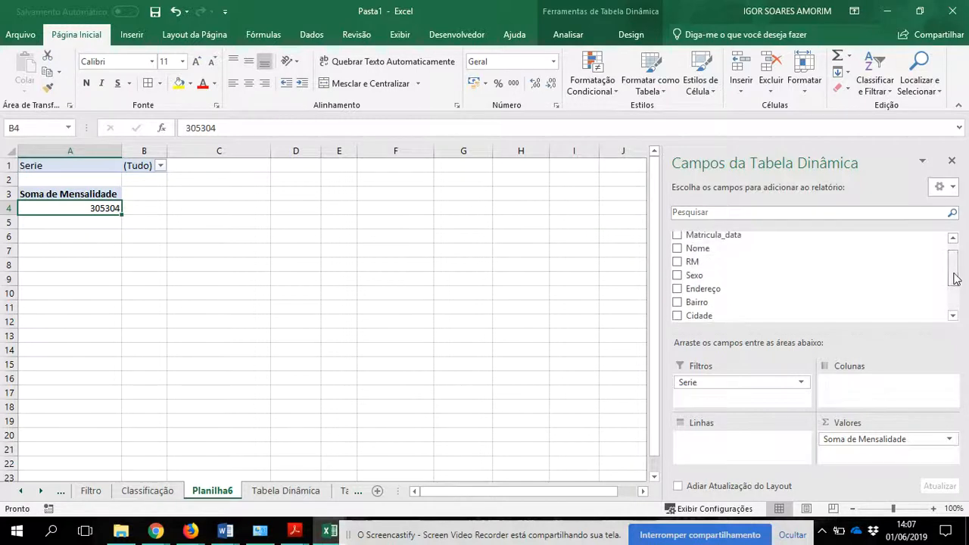
drag(688, 302, 711, 441)
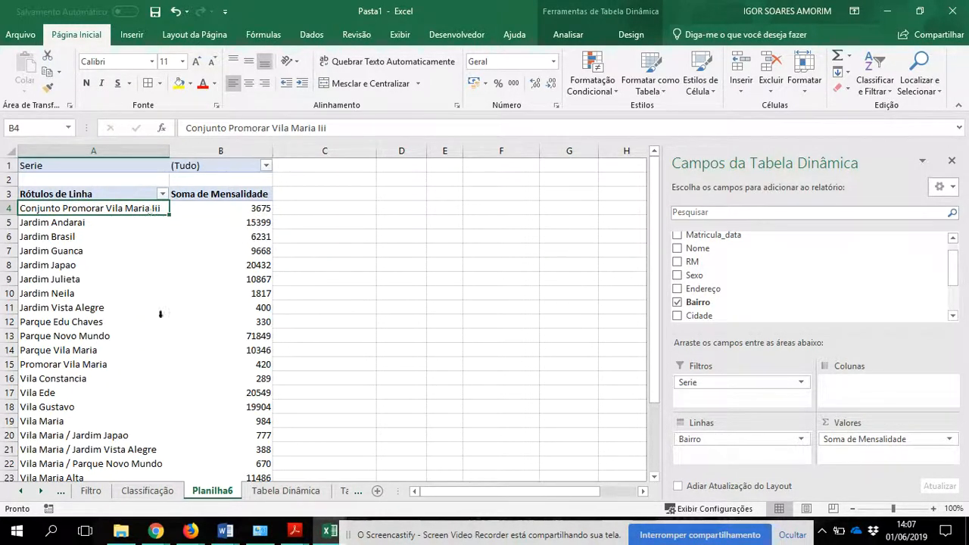
click(61, 240)
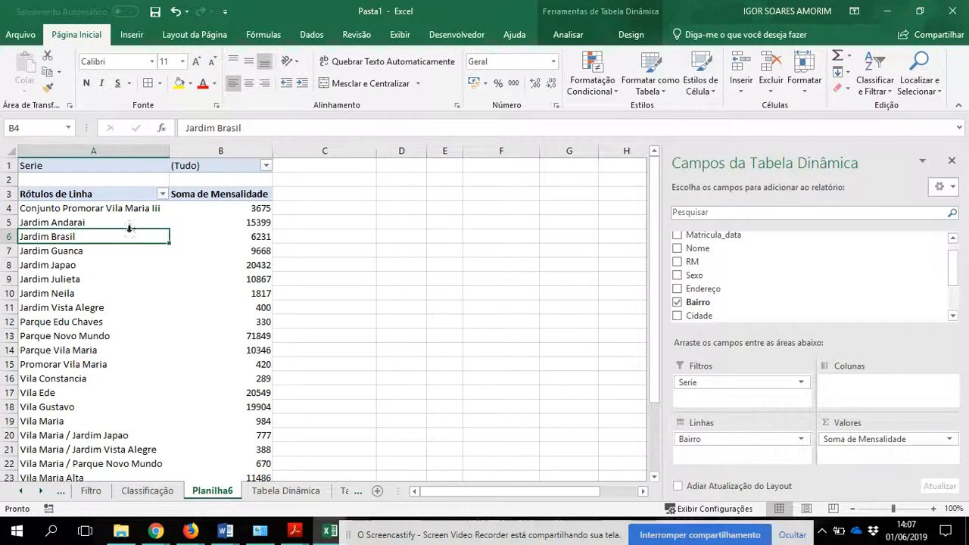
drag(130, 236, 205, 237)
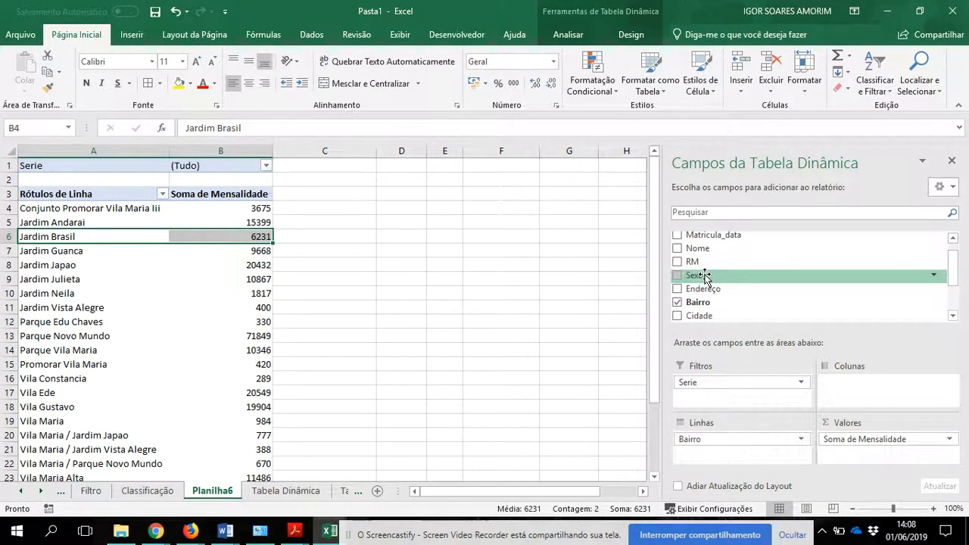
Add Sexo below Bairro in the pivot table's rows and check the F and M rows of Conjunto Promorar Vila Maria Iii
drag(704, 276, 714, 455)
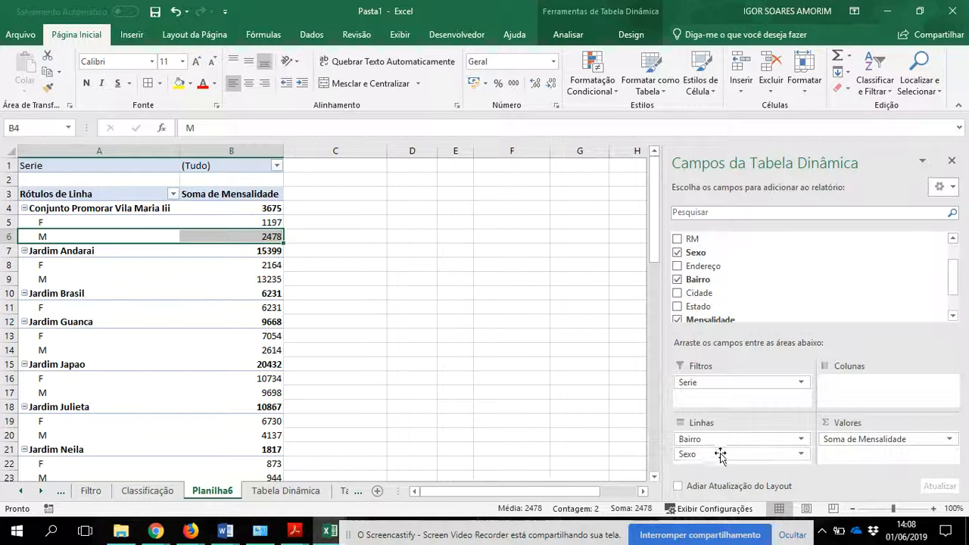
click(42, 208)
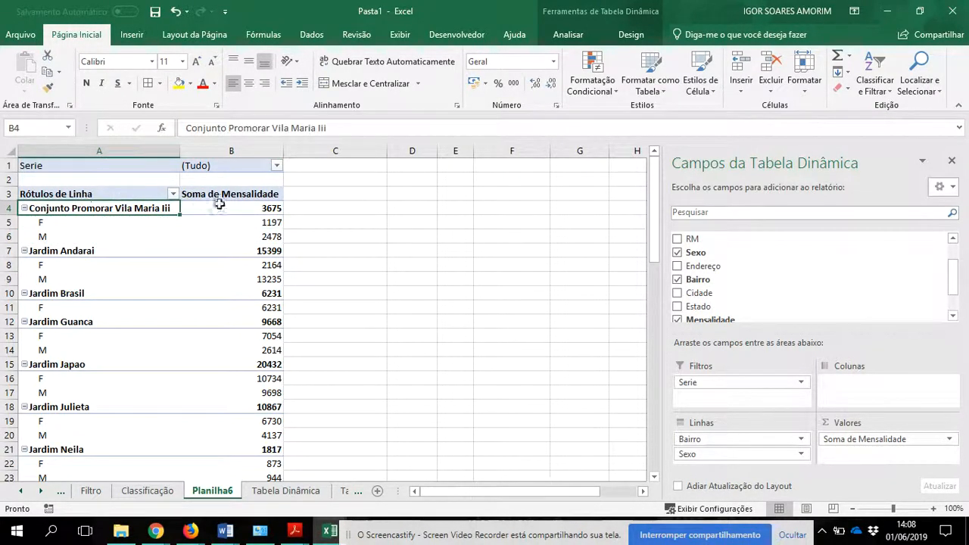
click(246, 207)
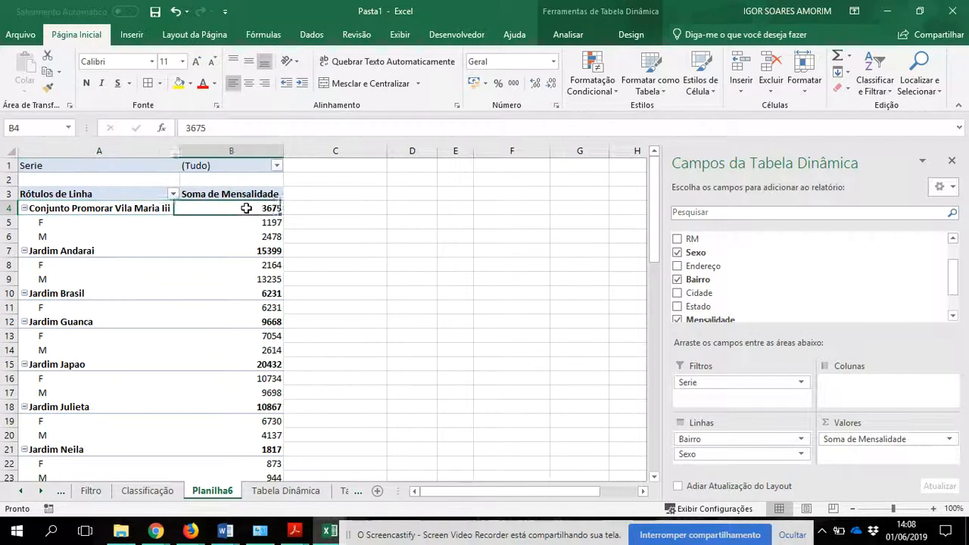
click(79, 220)
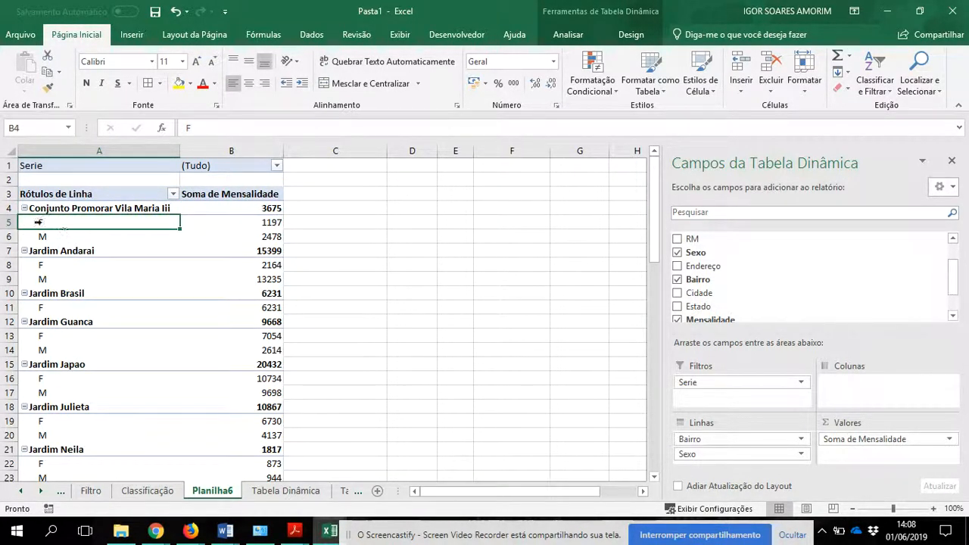
drag(47, 237, 23, 214)
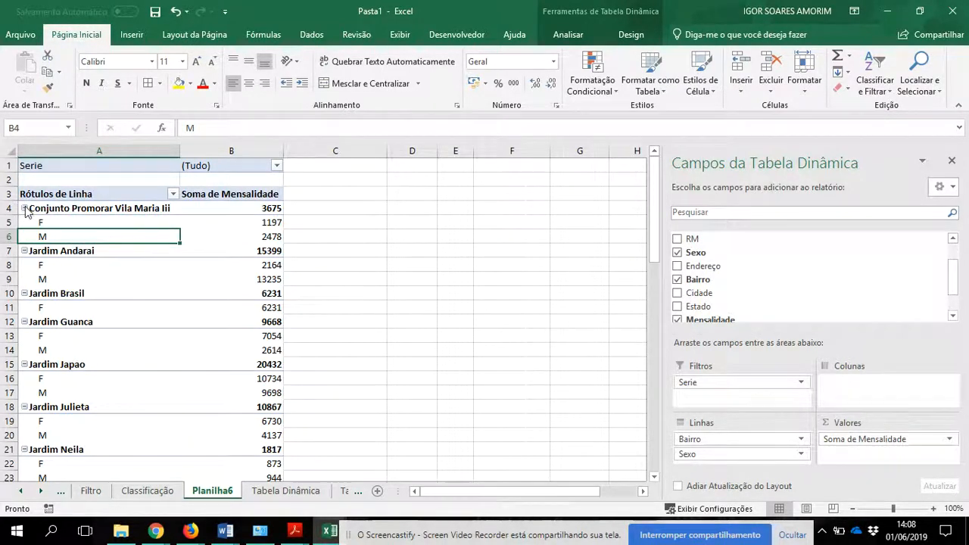
Collapse the Conjunto Promorar Vila Maria Iii, Jardim Andarai and Jardim Brasil groups, then expand Conjunto Promorar Vila Maria Iii again
click(25, 209)
click(24, 223)
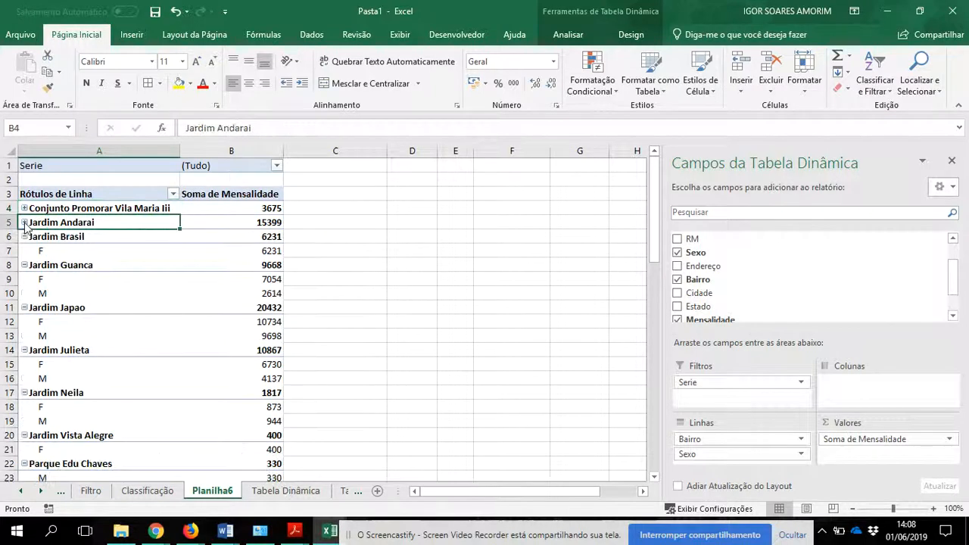
click(24, 237)
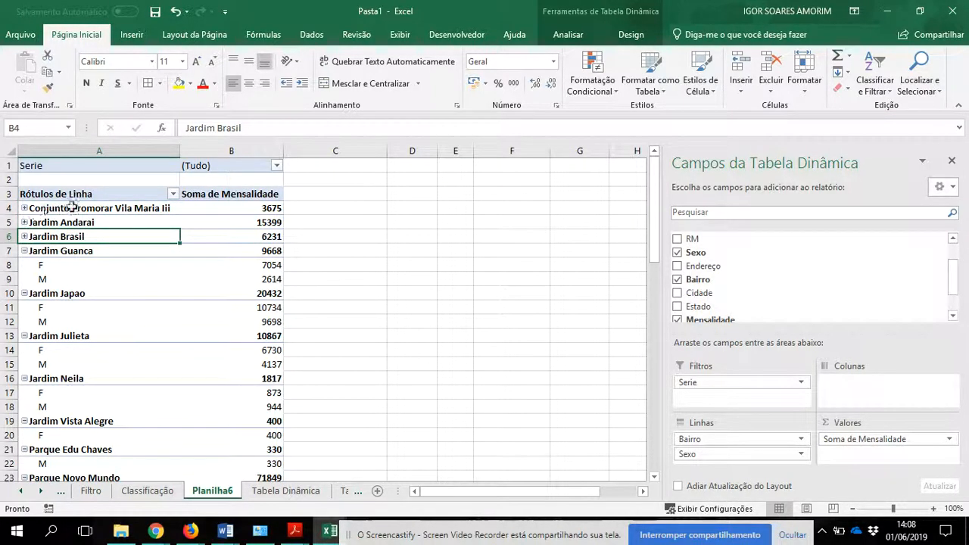
click(24, 208)
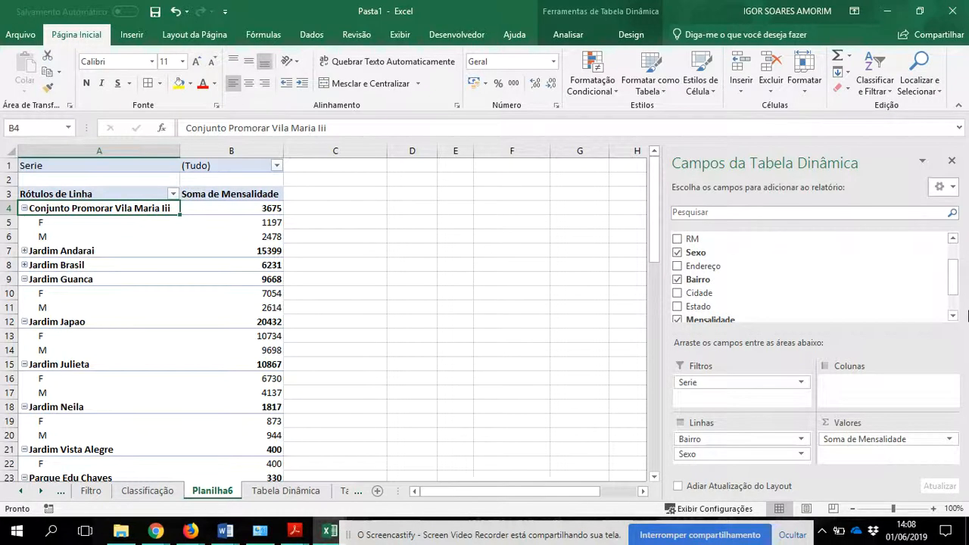
Add VCTO to the pivot table's columns and remove Sexo from its rows
mouse_move(952, 290)
mouse_down()
mouse_move(953, 257)
mouse_move(956, 303)
mouse_up()
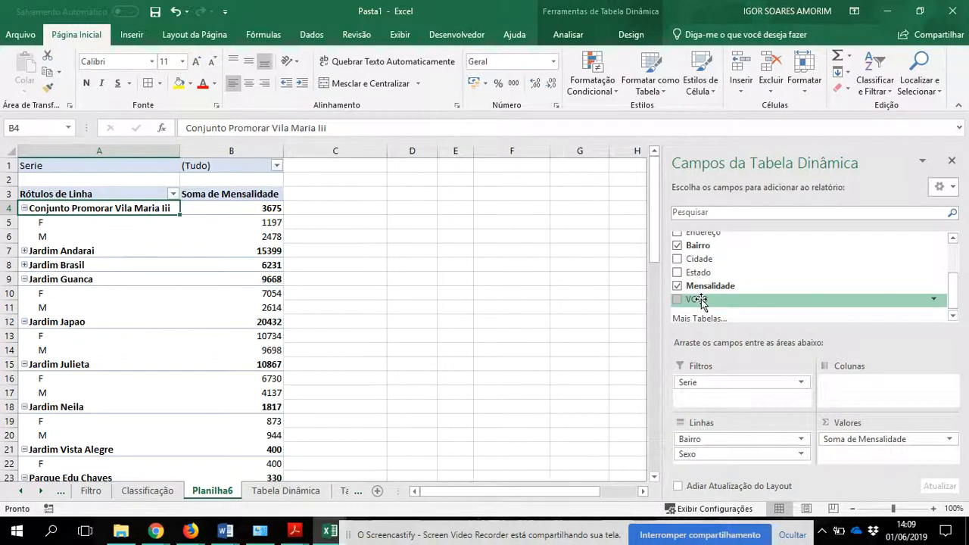
drag(700, 301, 859, 391)
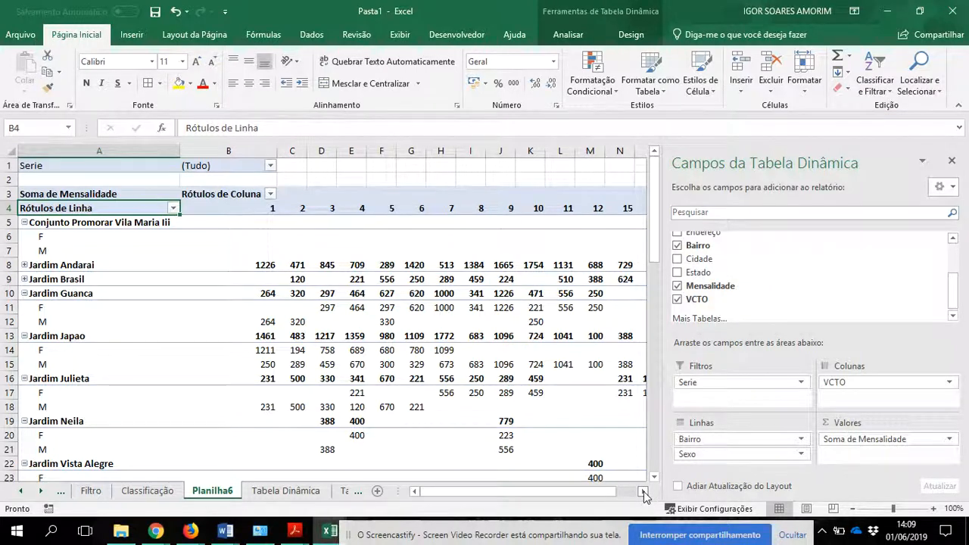
click(707, 457)
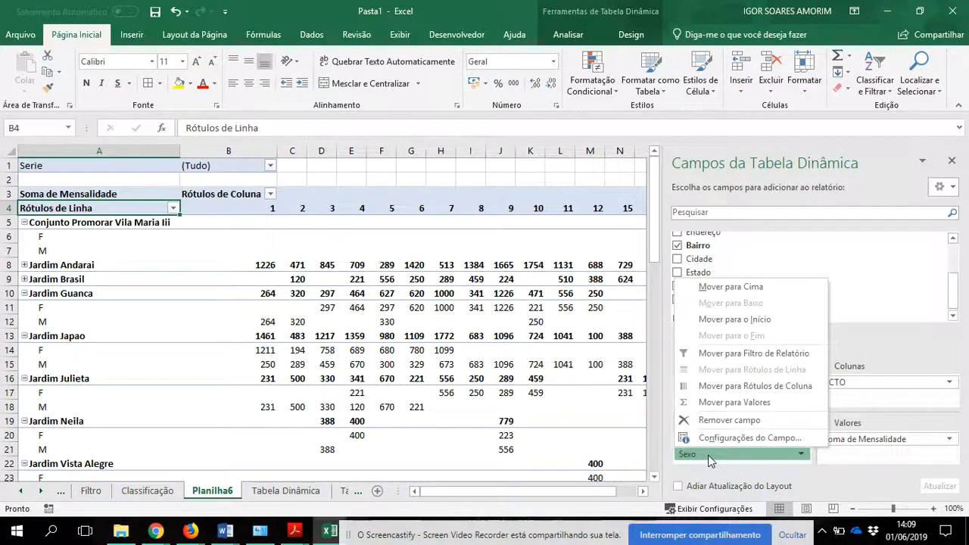
drag(707, 457, 761, 288)
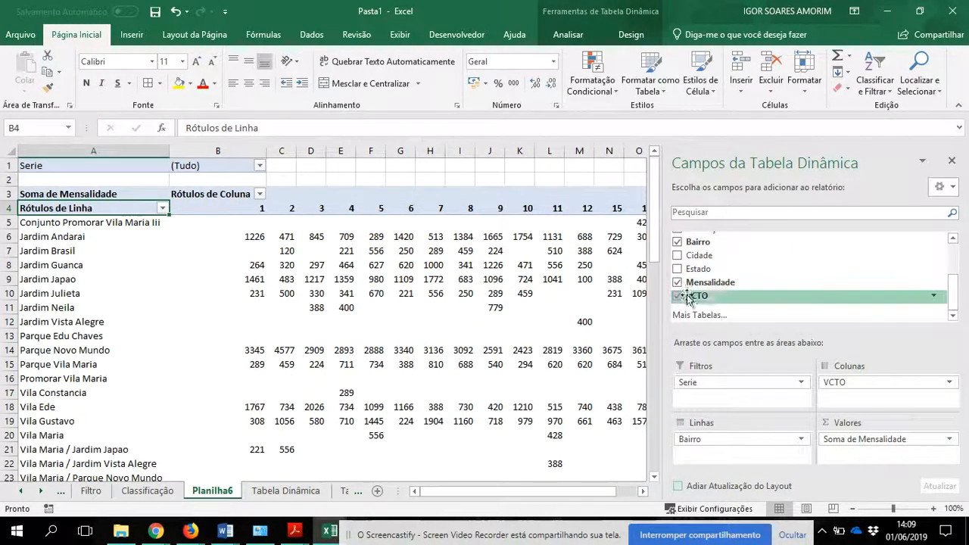
Remove Bairro from the pivot table and move Serie from the report filters to the rows
drag(953, 298, 959, 257)
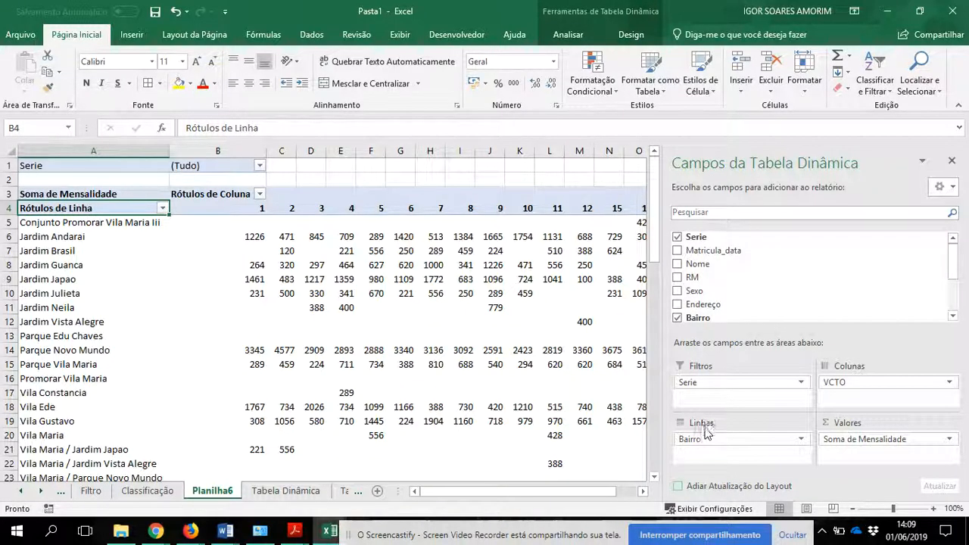
drag(712, 439, 789, 286)
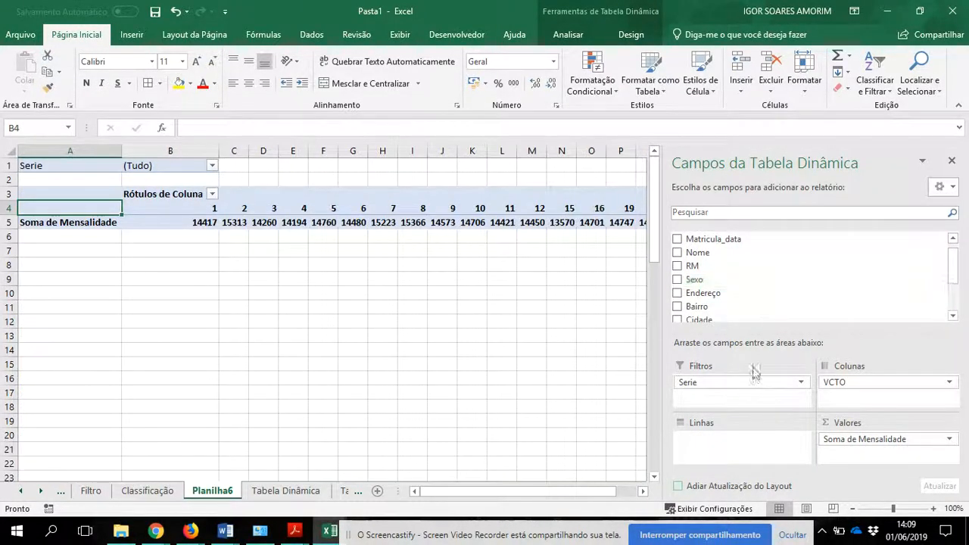
drag(748, 387, 736, 462)
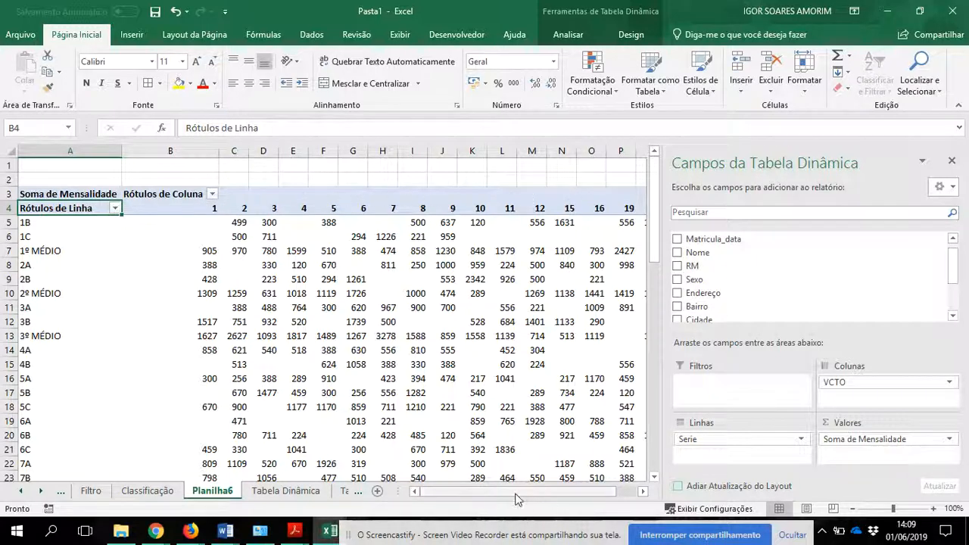
Examine the 1B row and its Mensalidade sums under due days 2, 3 and 5
click(25, 222)
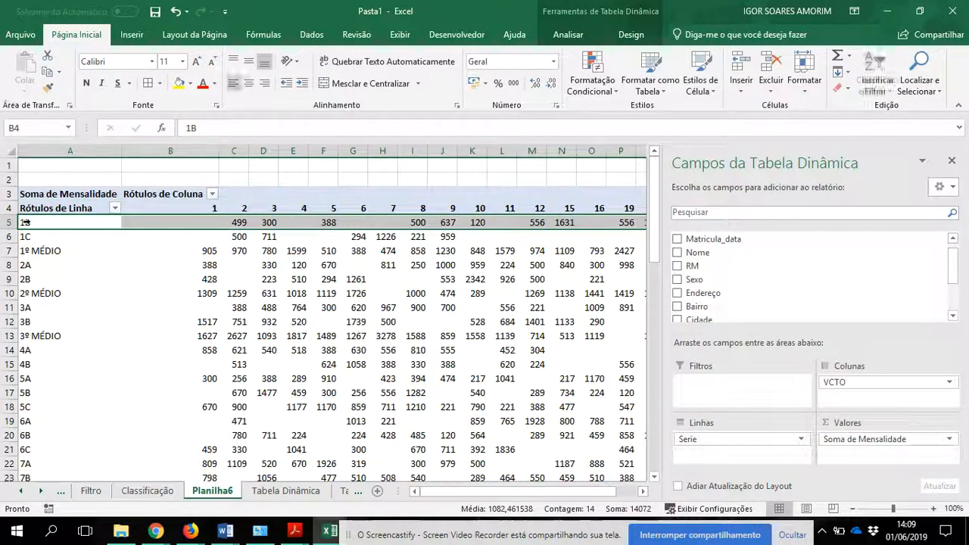
click(237, 222)
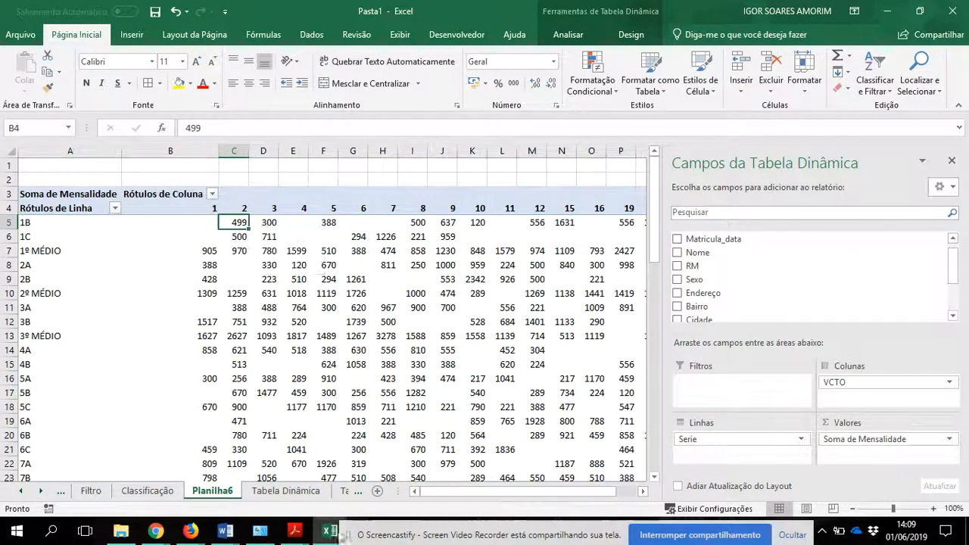
click(272, 220)
click(314, 221)
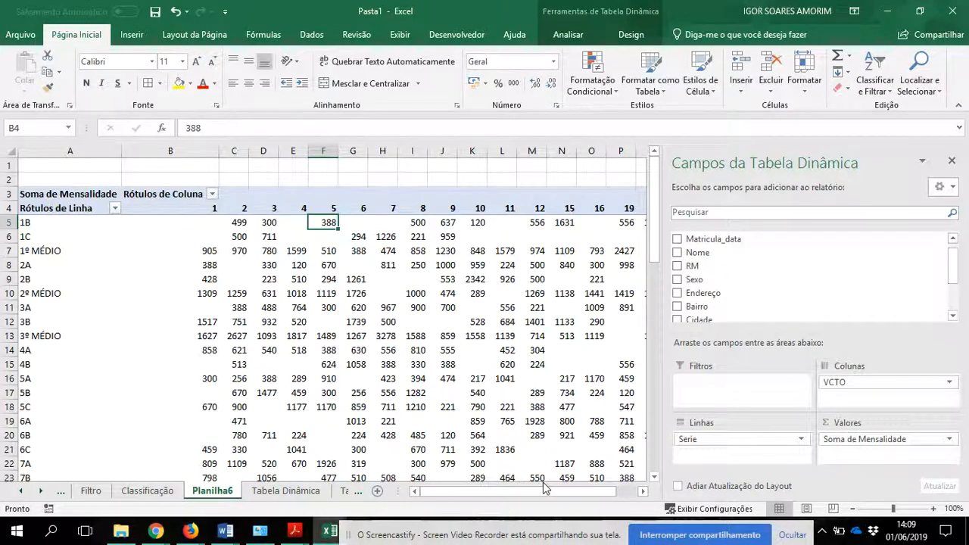
Check the Total Geral row's Mensalidade sum for due day 5 and return to the start of the pivot table
drag(654, 482, 654, 482)
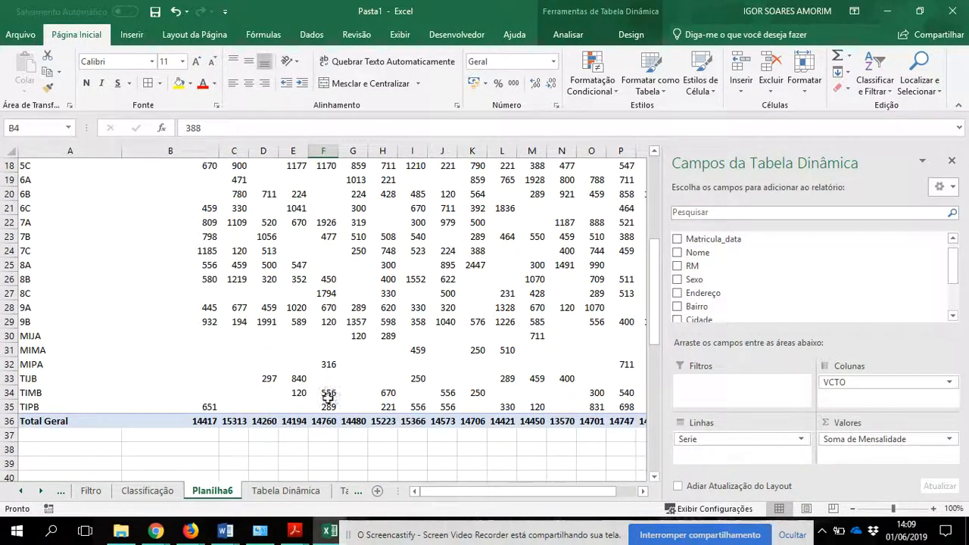
click(313, 424)
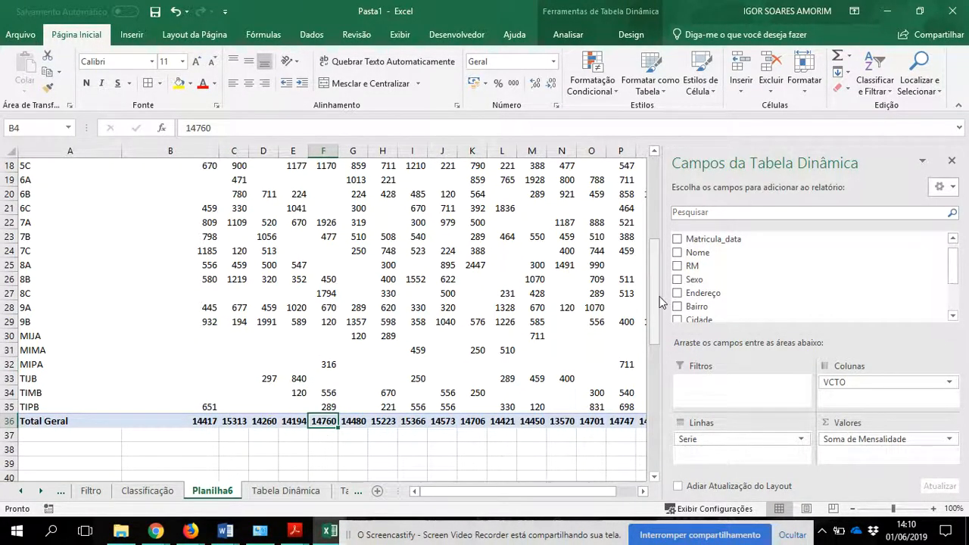
drag(655, 296, 660, 338)
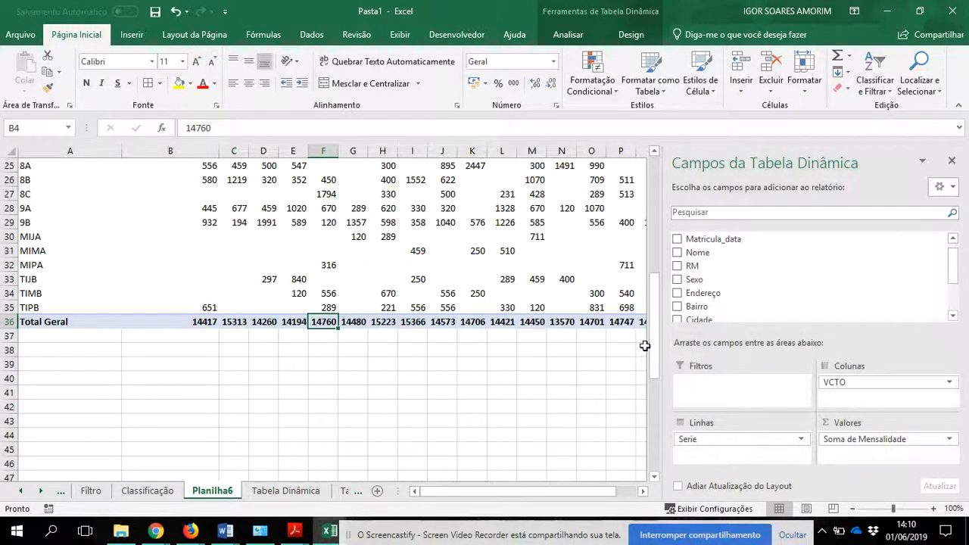
drag(644, 346, 627, 216)
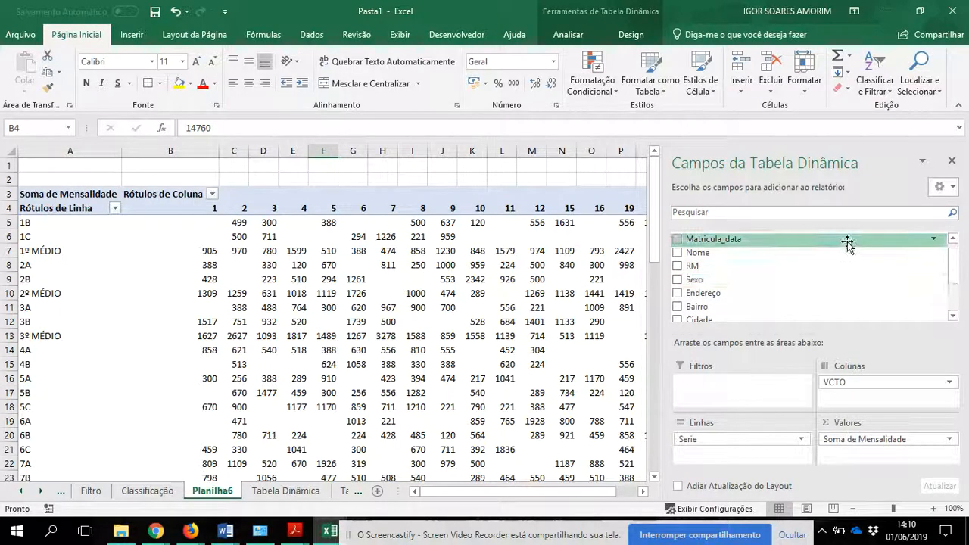
Move Serie back to the report filters and filter it to 1º MÉDIO, 2º MÉDIO and 3º MÉDIO only
mouse_move(953, 267)
mouse_down()
mouse_move(954, 256)
mouse_move(954, 291)
mouse_move(954, 258)
mouse_up()
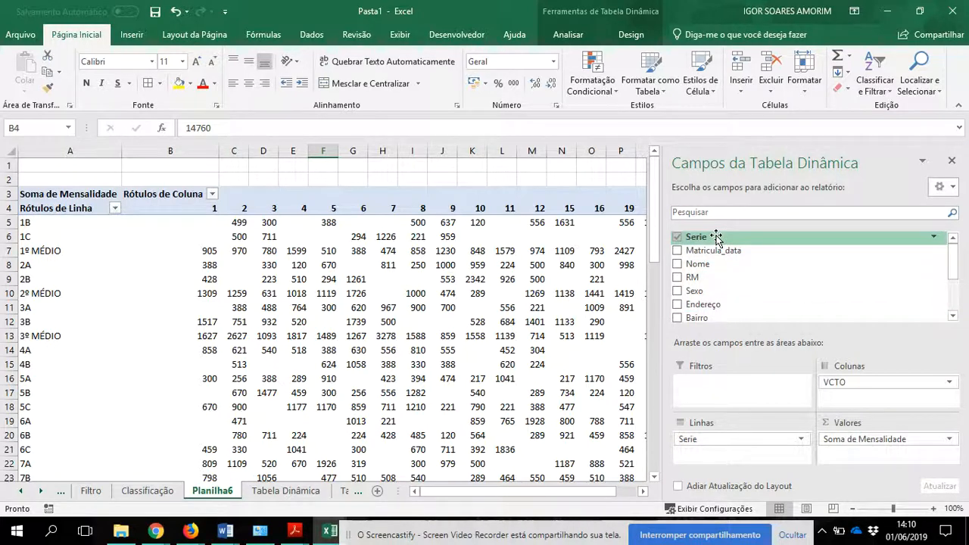
drag(716, 237, 709, 391)
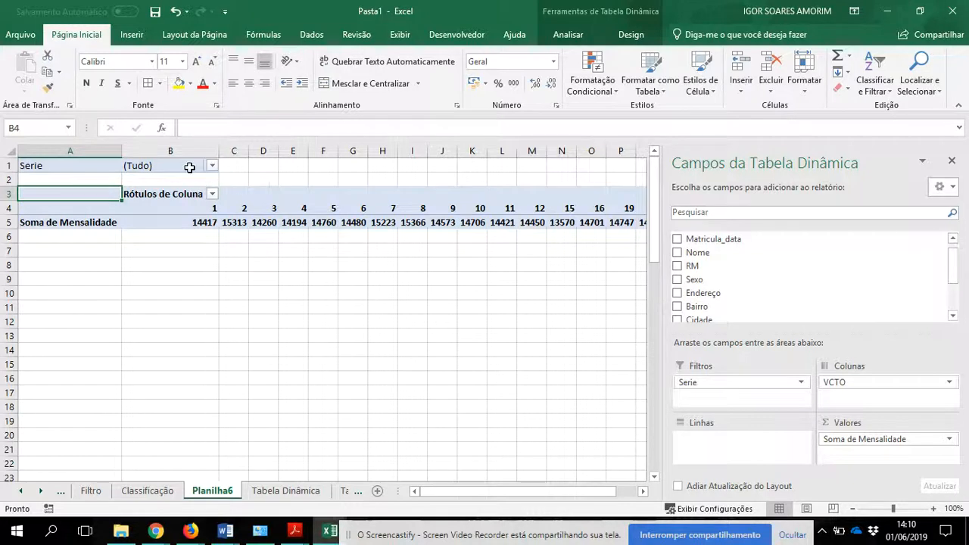
click(213, 166)
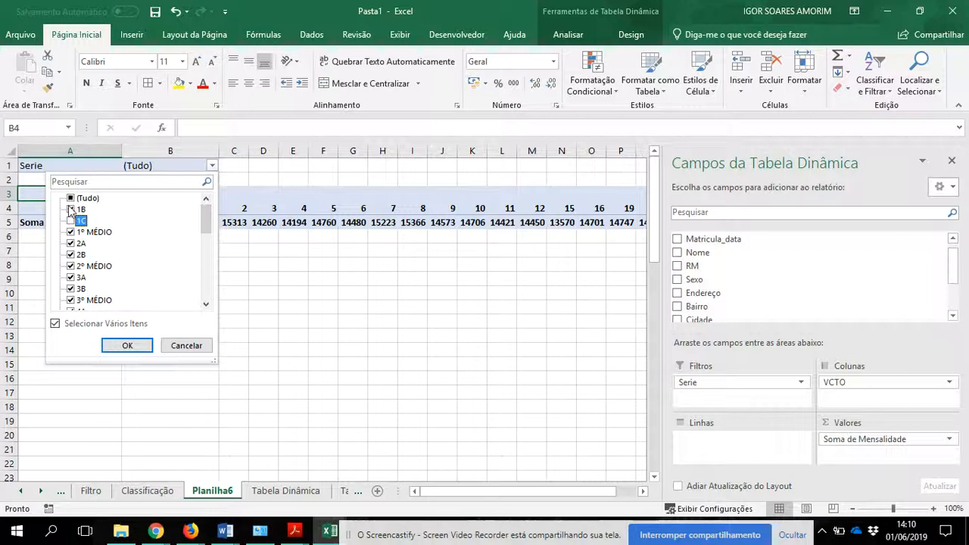
click(70, 199)
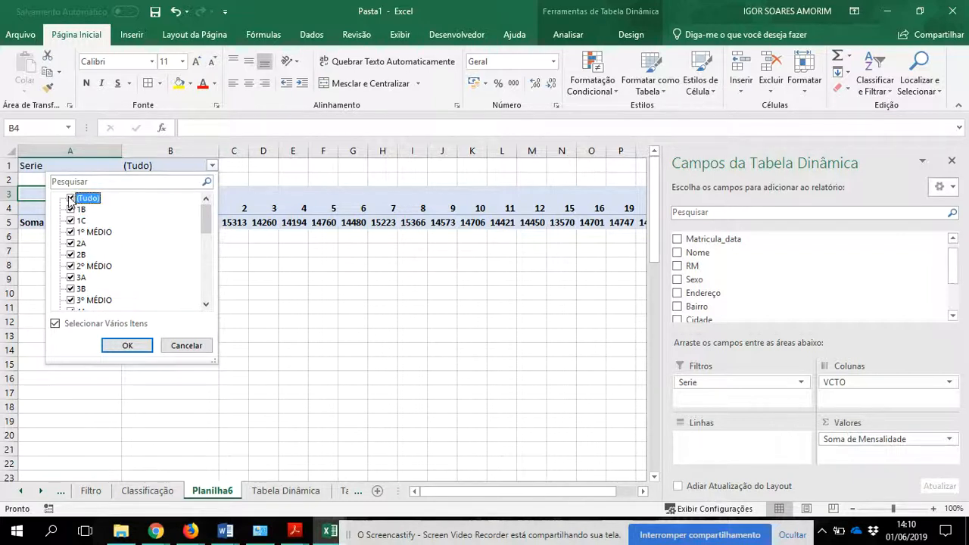
click(70, 199)
click(71, 232)
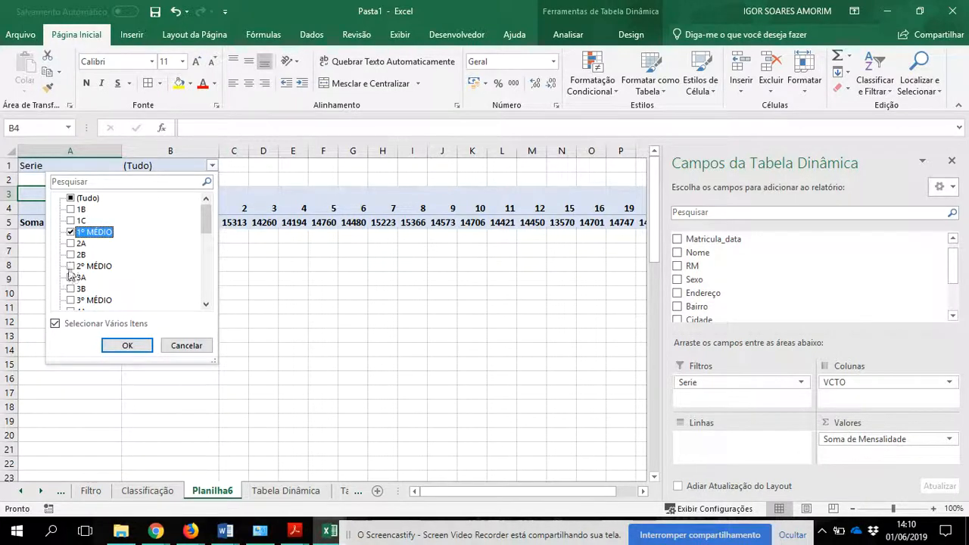
click(71, 267)
click(71, 300)
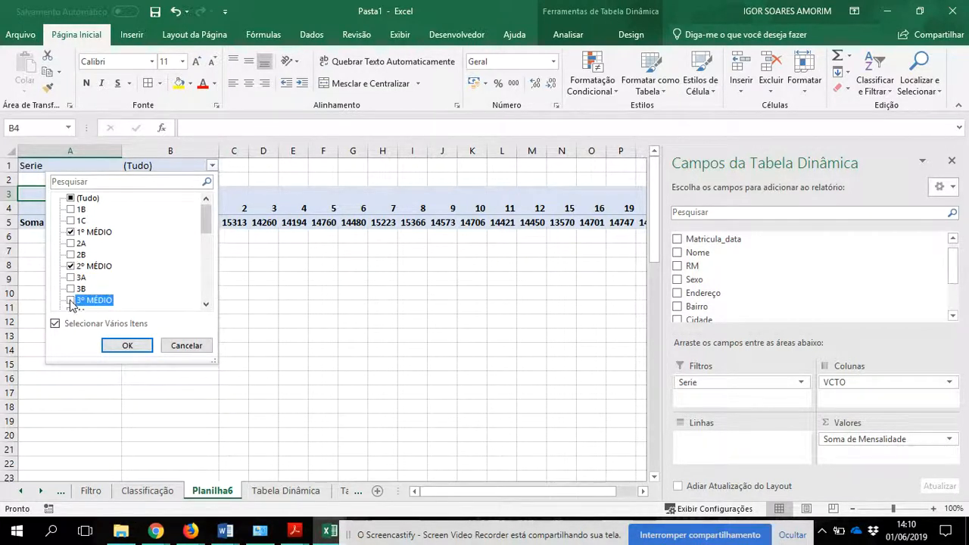
click(137, 346)
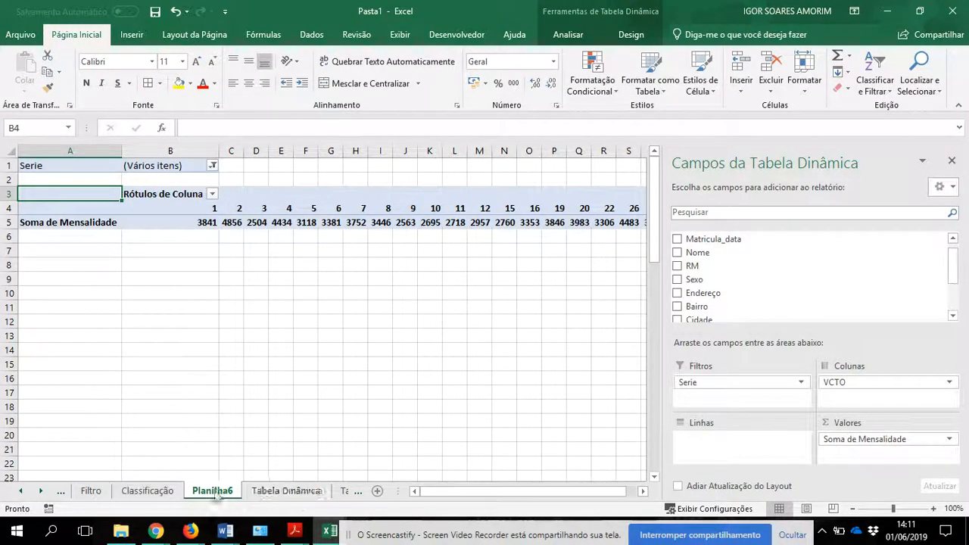
Look through the Planilha5, Planilha6, Tabela Dinâmica and Filtro sheets and open the Tarefa sheet with the exercise instructions
click(59, 492)
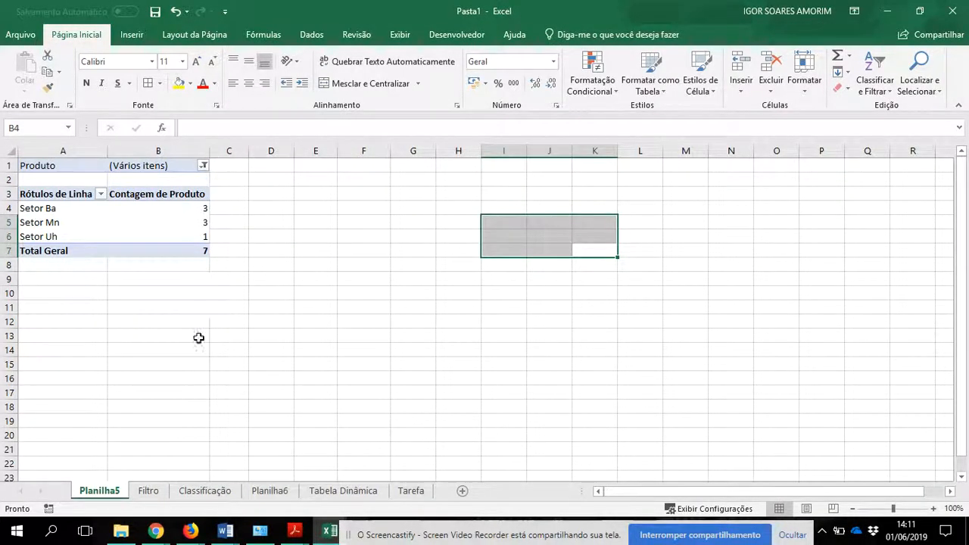
click(286, 492)
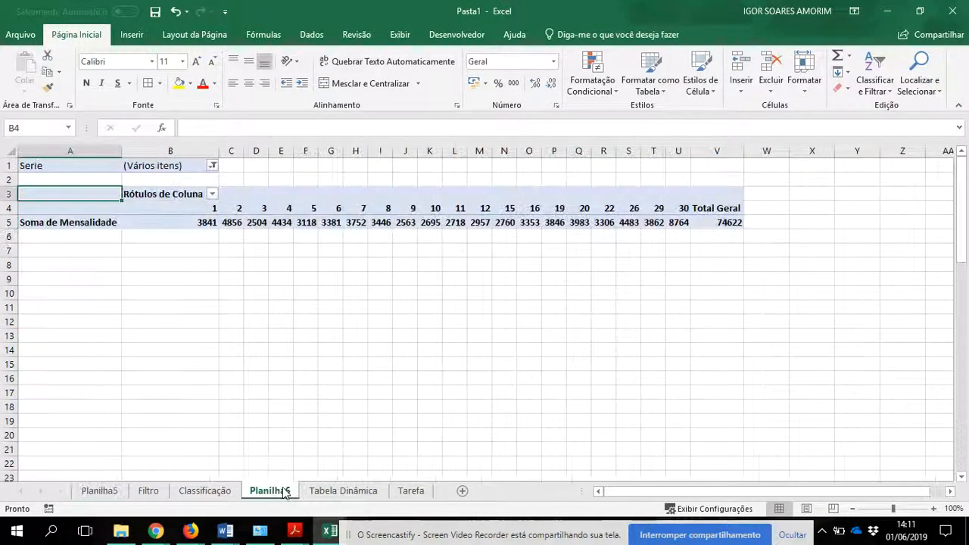
click(327, 491)
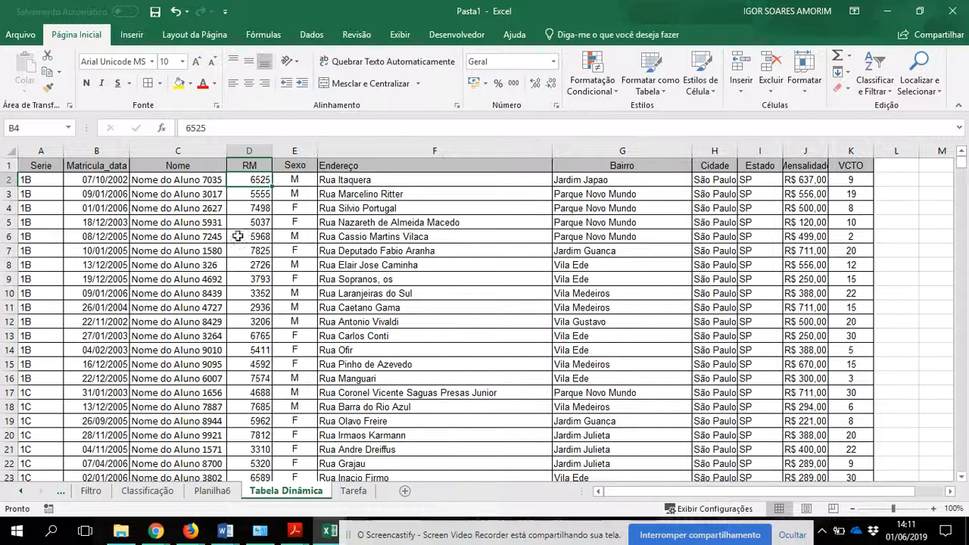
click(61, 491)
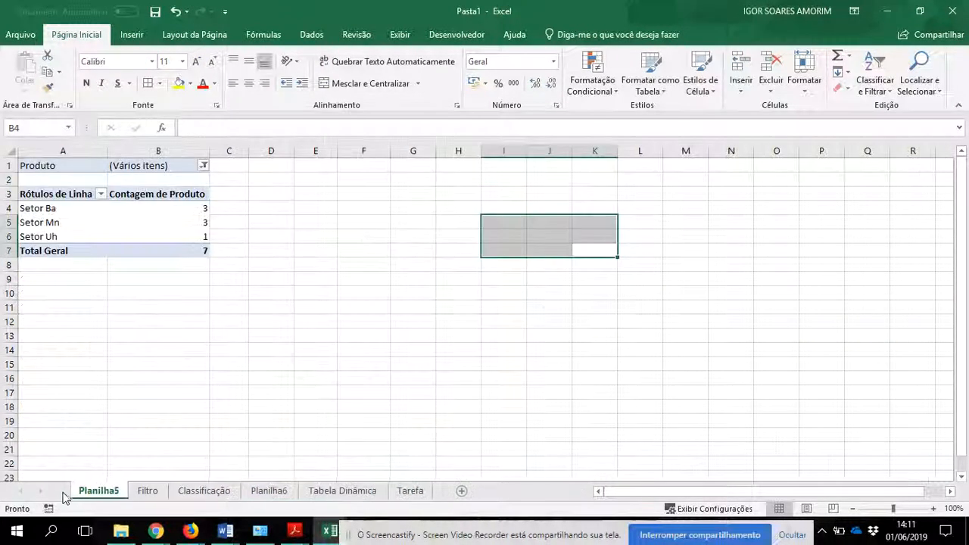
click(148, 491)
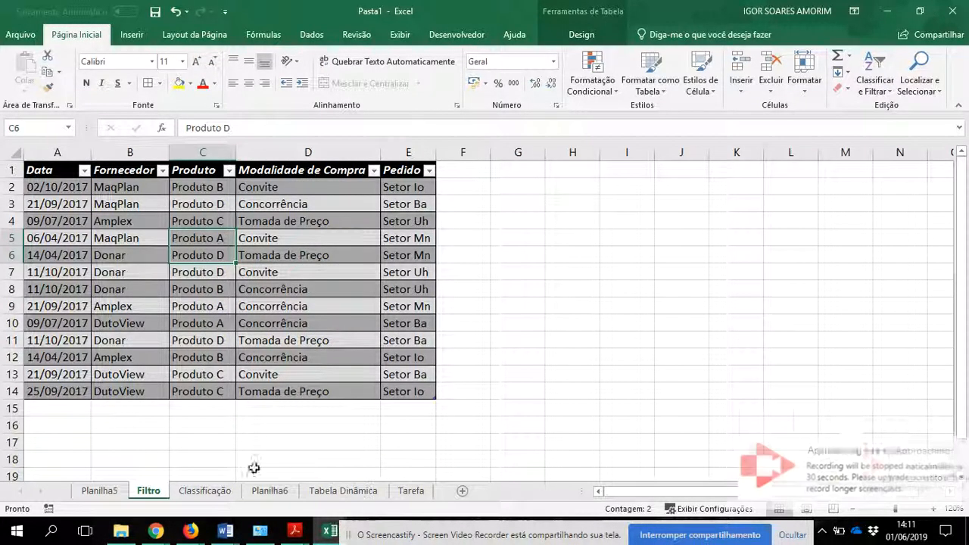
click(415, 490)
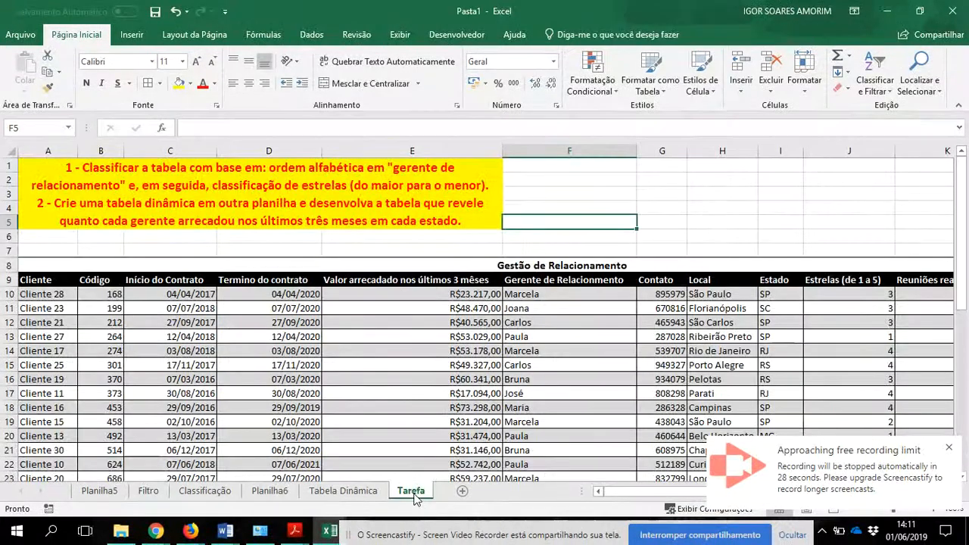
click(675, 178)
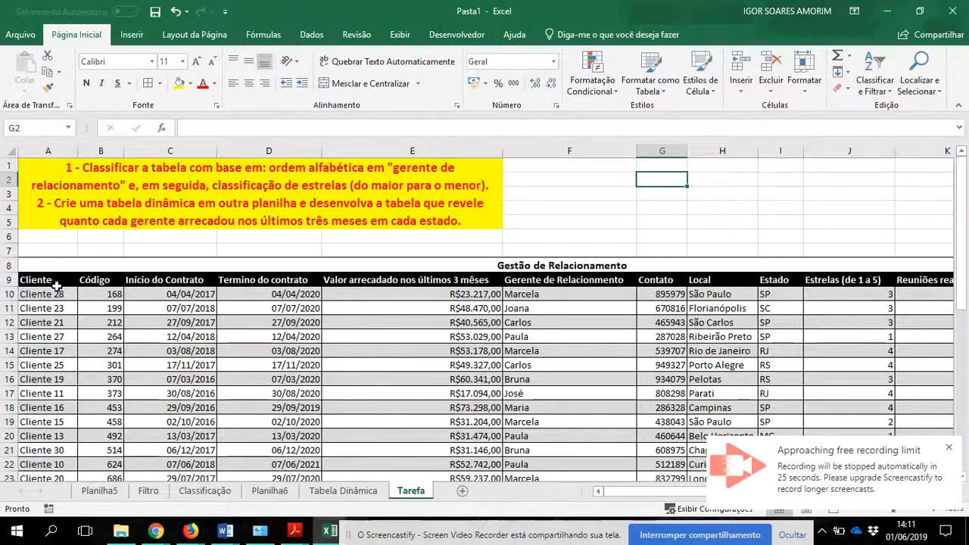